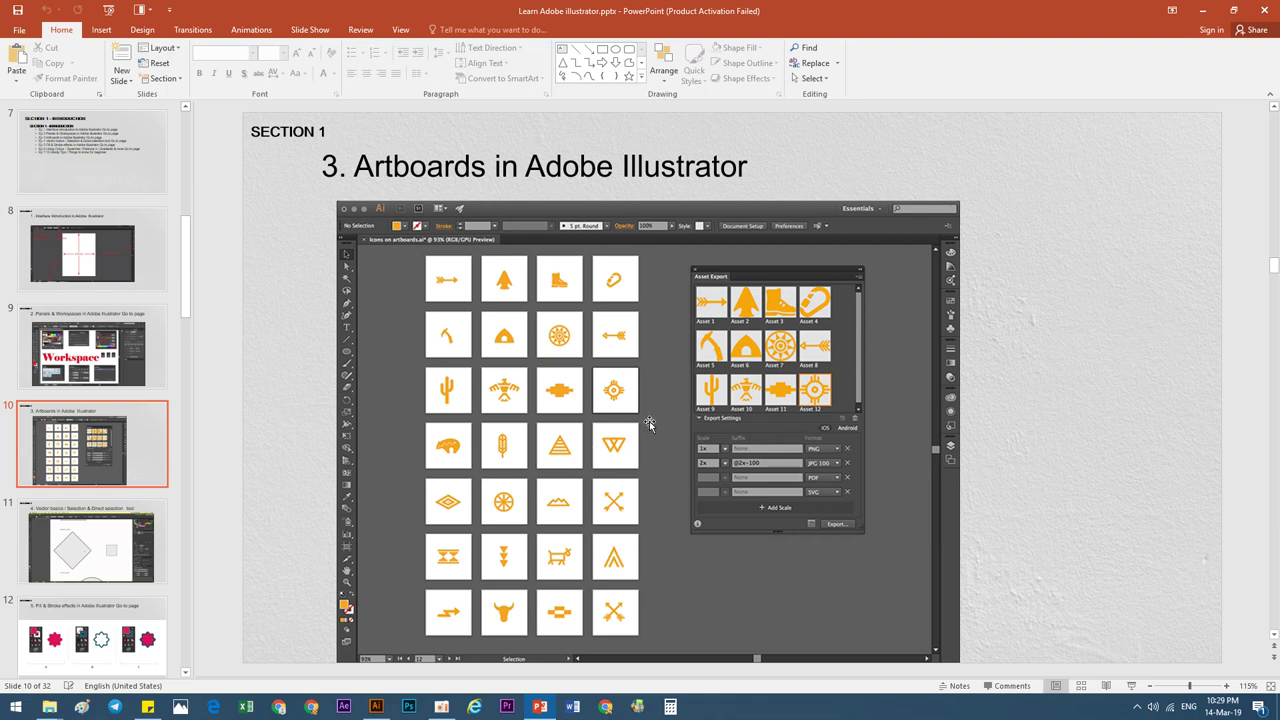
- Pan to the blank A4 artboard and draw a large ellipse across it
{"action": "left_click", "coordinate": [376, 707]}
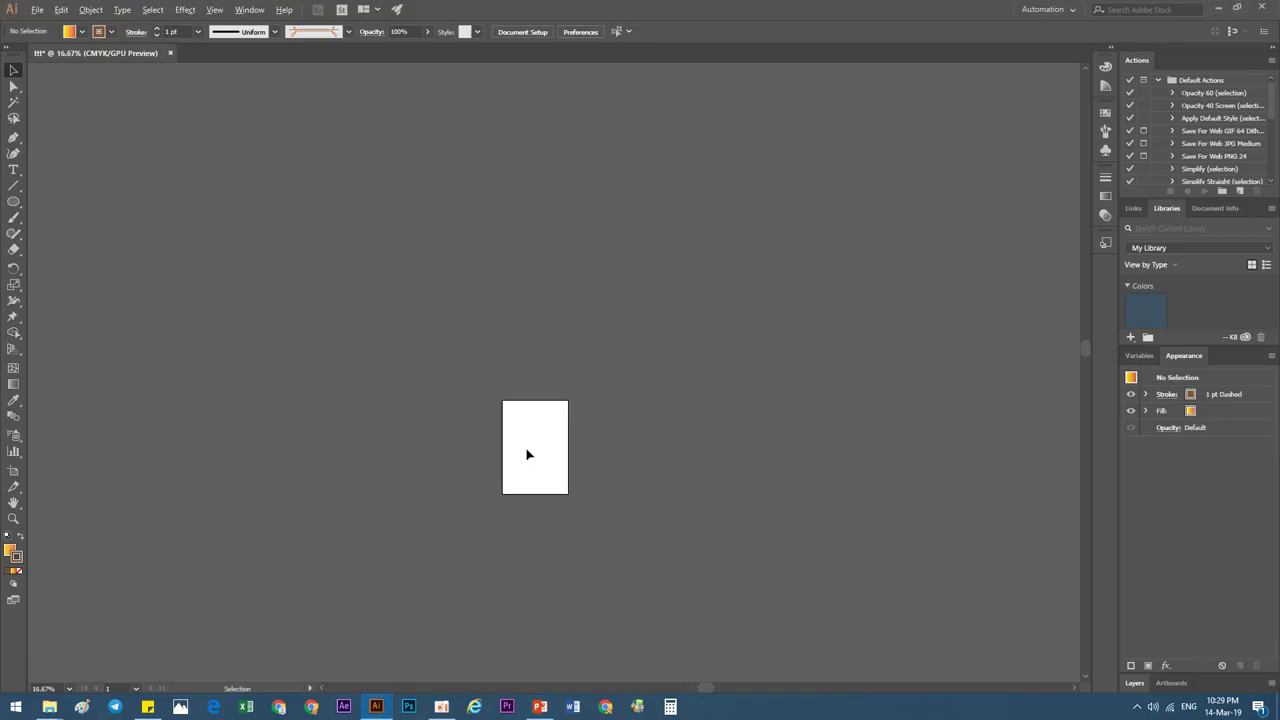
{"action": "left_click_drag", "start_coordinate": [528, 525], "coordinate": [331, 485]}
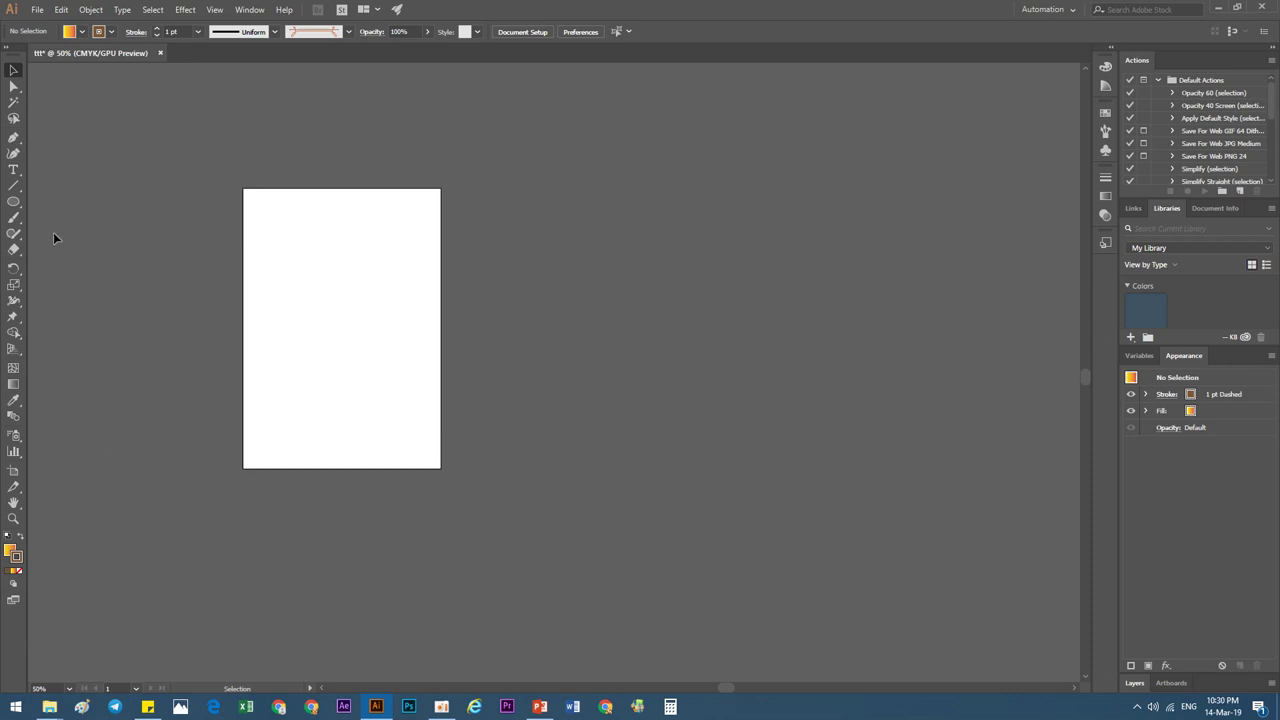
{"action": "left_click", "coordinate": [14, 202]}
{"action": "left_click_drag", "start_coordinate": [182, 236], "coordinate": [612, 460]}
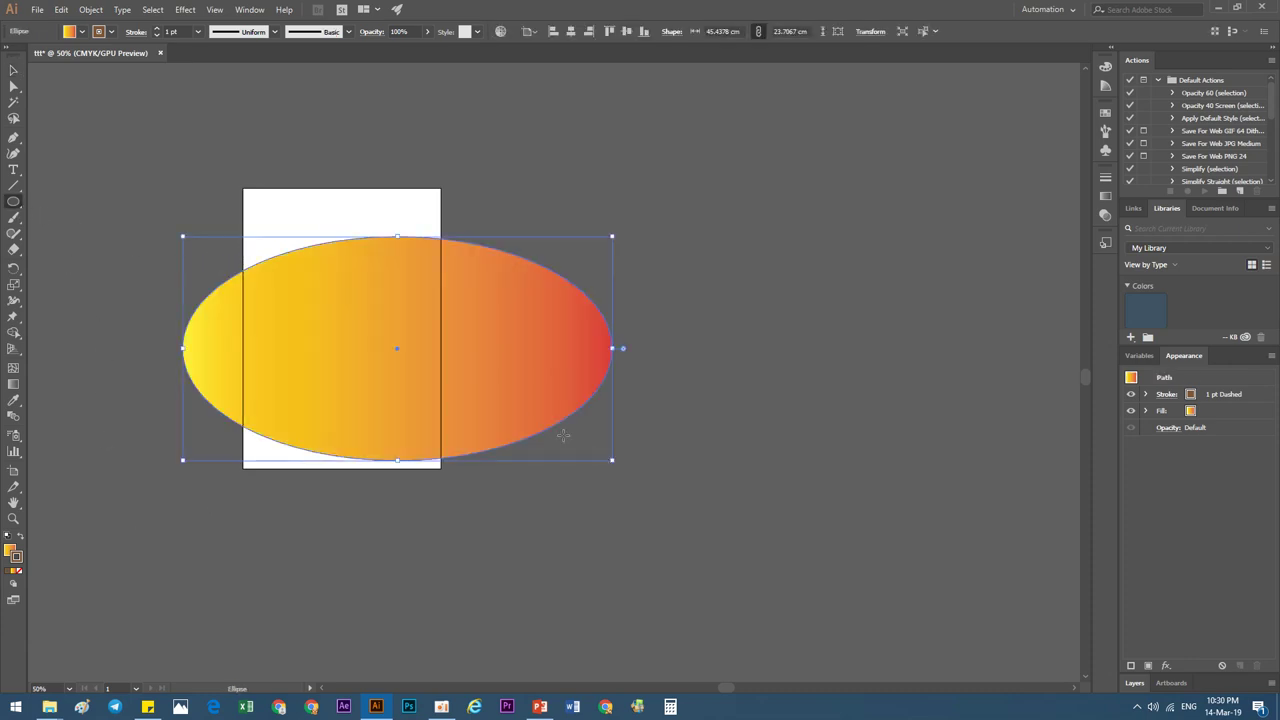
{"action": "left_click", "coordinate": [14, 70]}
{"action": "left_click", "coordinate": [111, 231]}
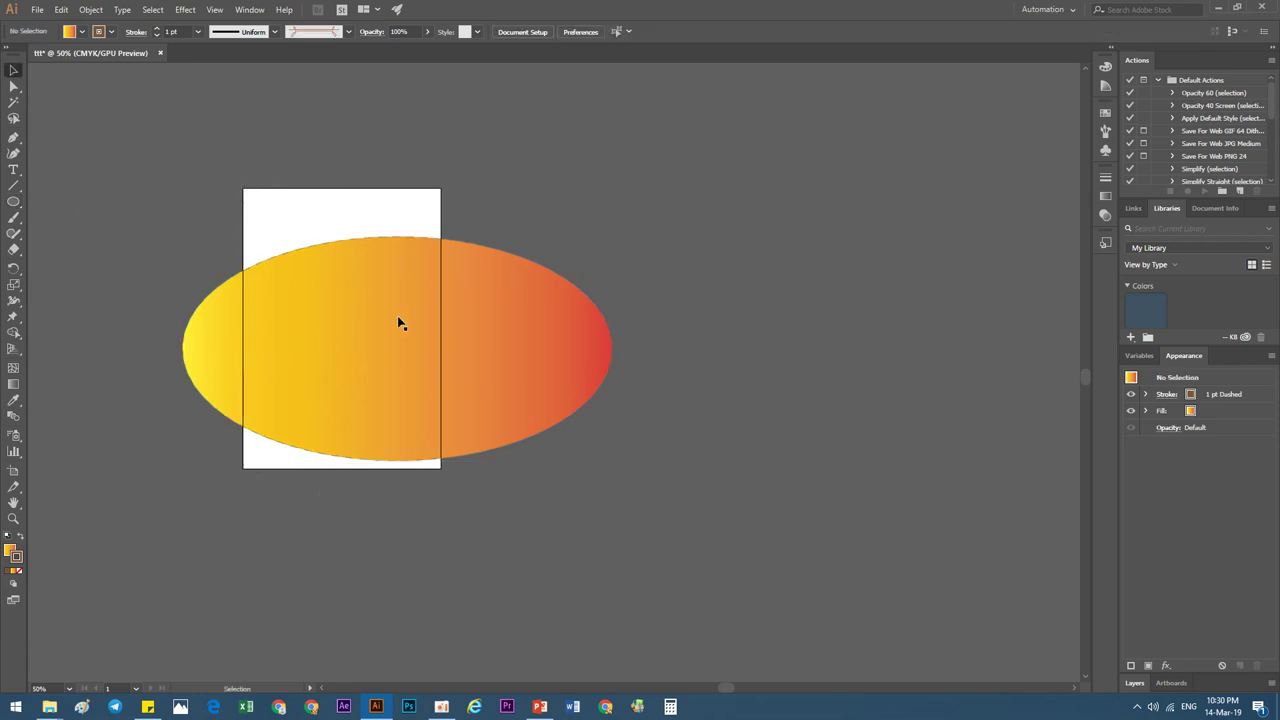
- Check the gradient ellipse against the artboard's bounds in artboard editing mode
{"action": "left_click", "coordinate": [489, 296]}
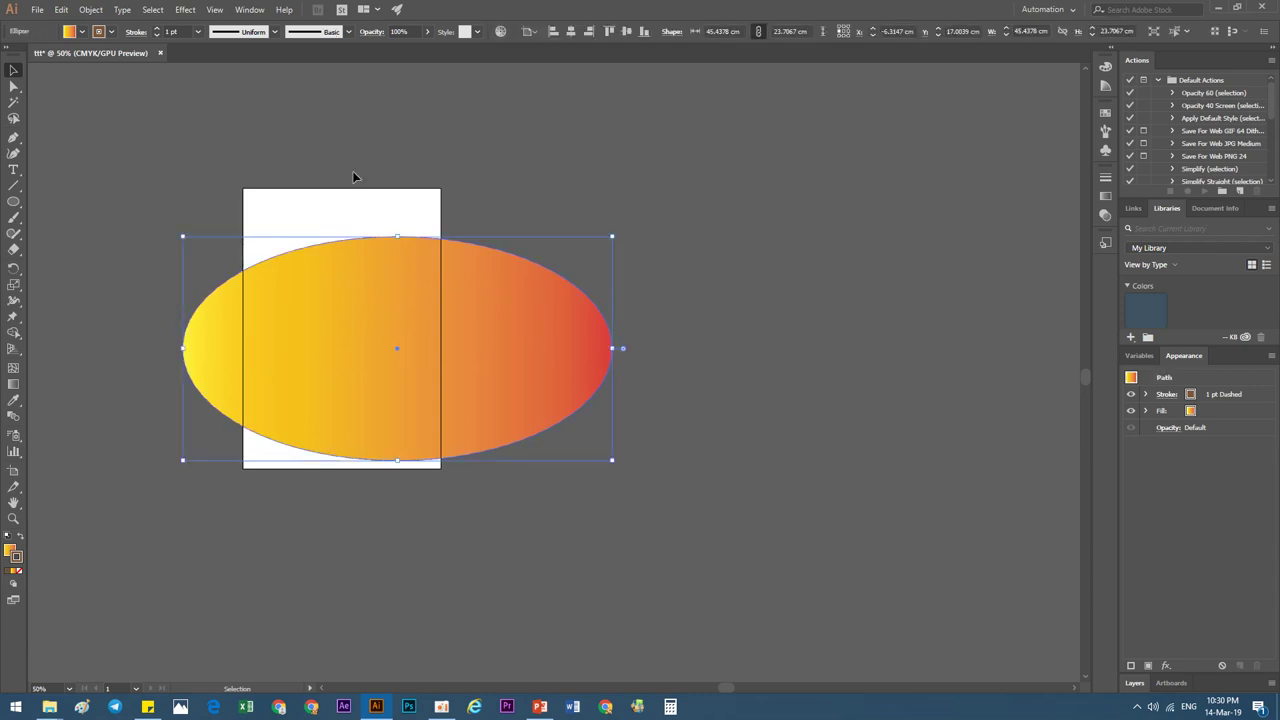
{"action": "left_click", "coordinate": [14, 471]}
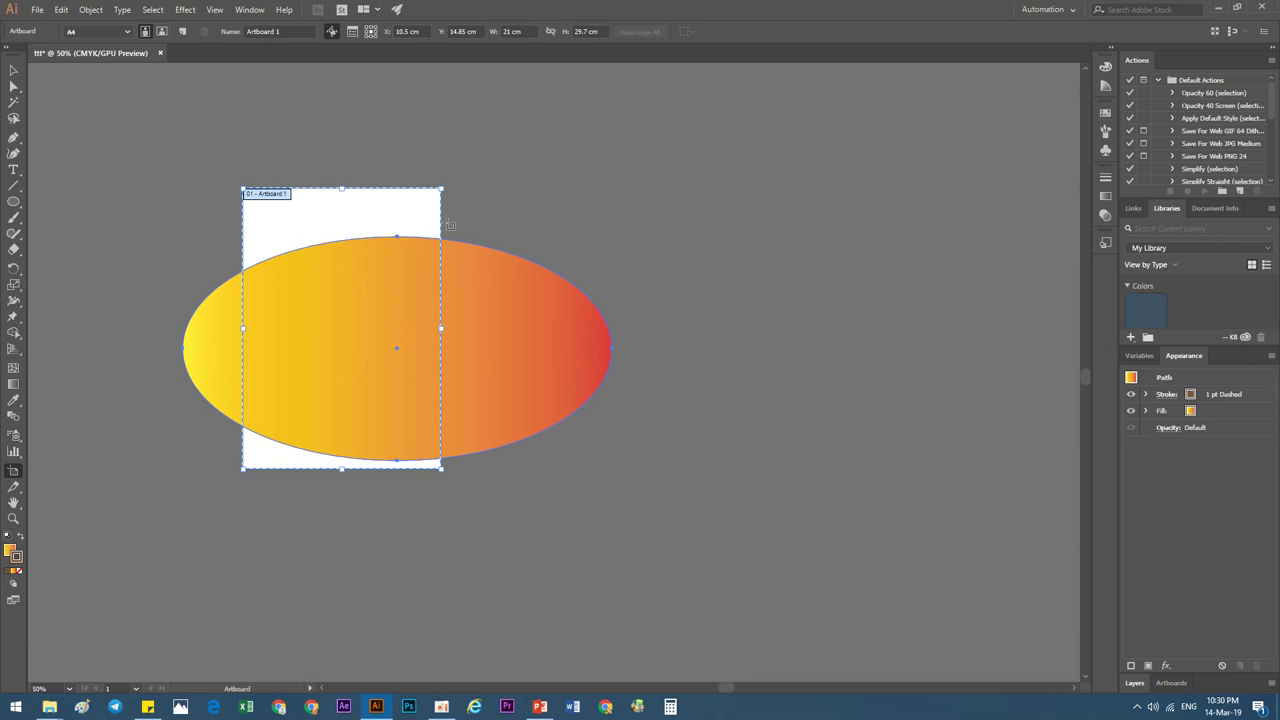
{"action": "left_click", "coordinate": [13, 86]}
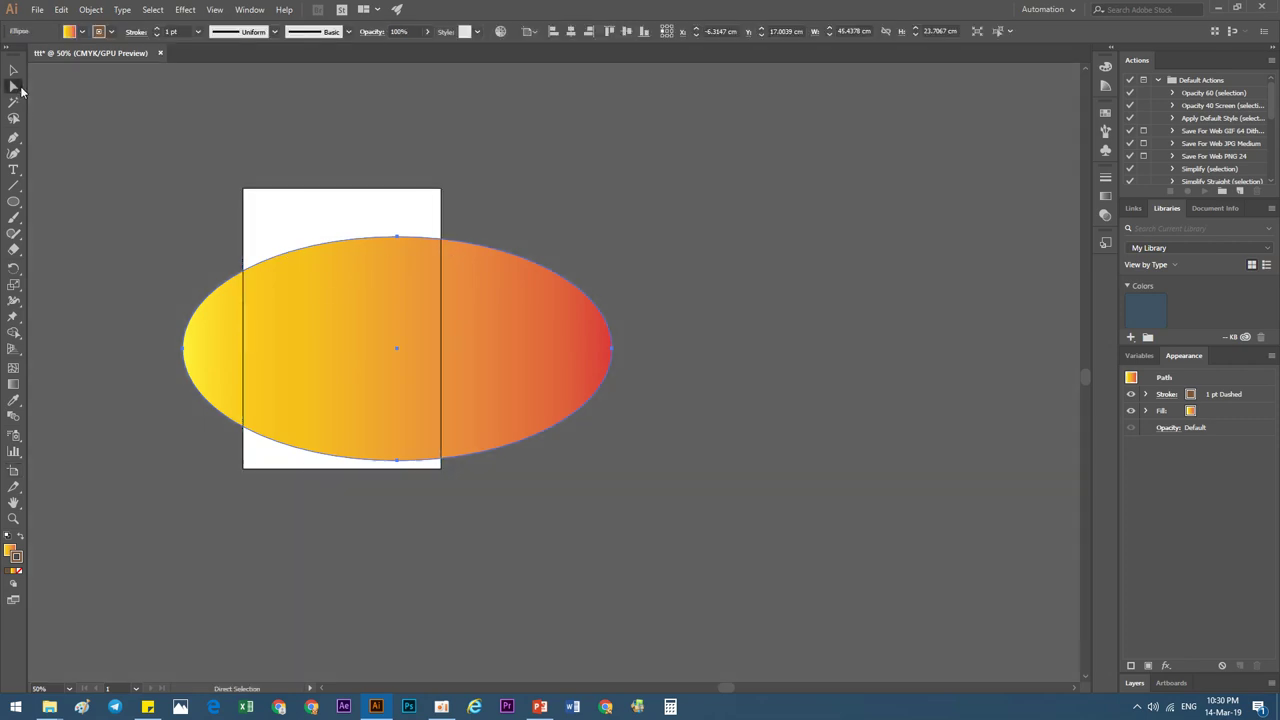
{"action": "left_click", "coordinate": [13, 70]}
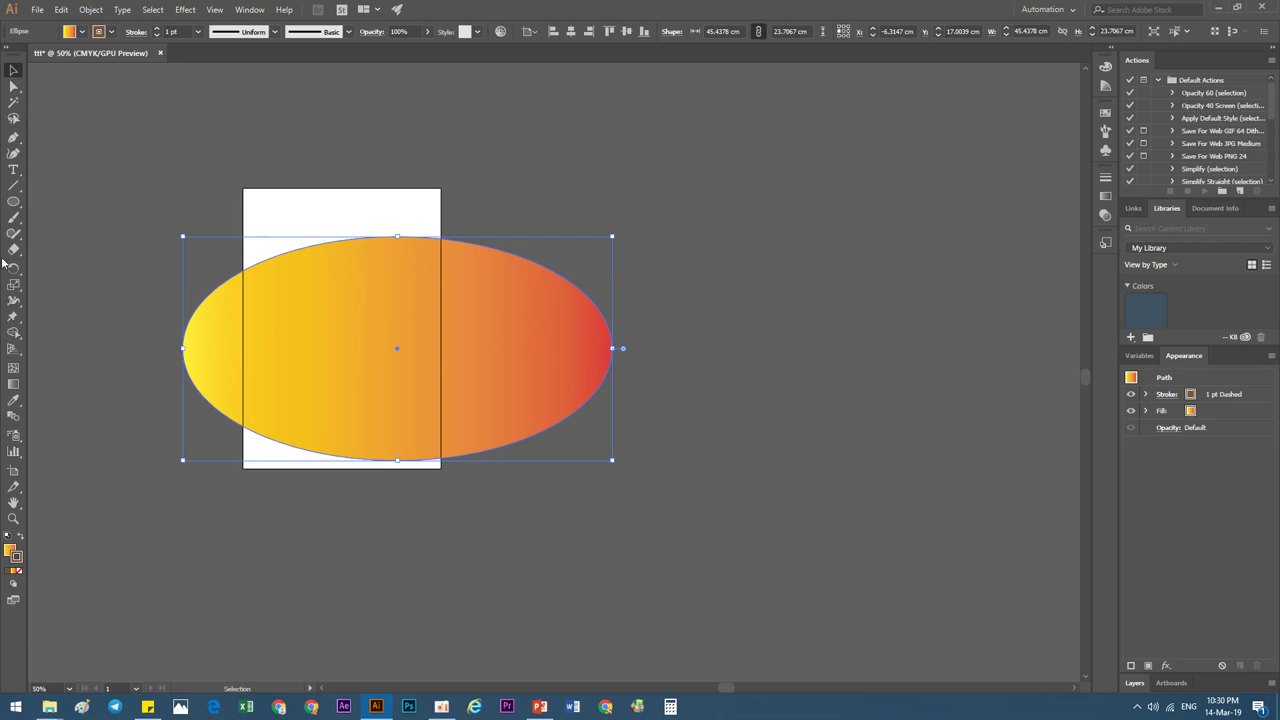
- Draw a rectangle over the artboard's right edge with no fill or stroke
{"action": "left_click_drag", "start_coordinate": [13, 201], "coordinate": [77, 206]}
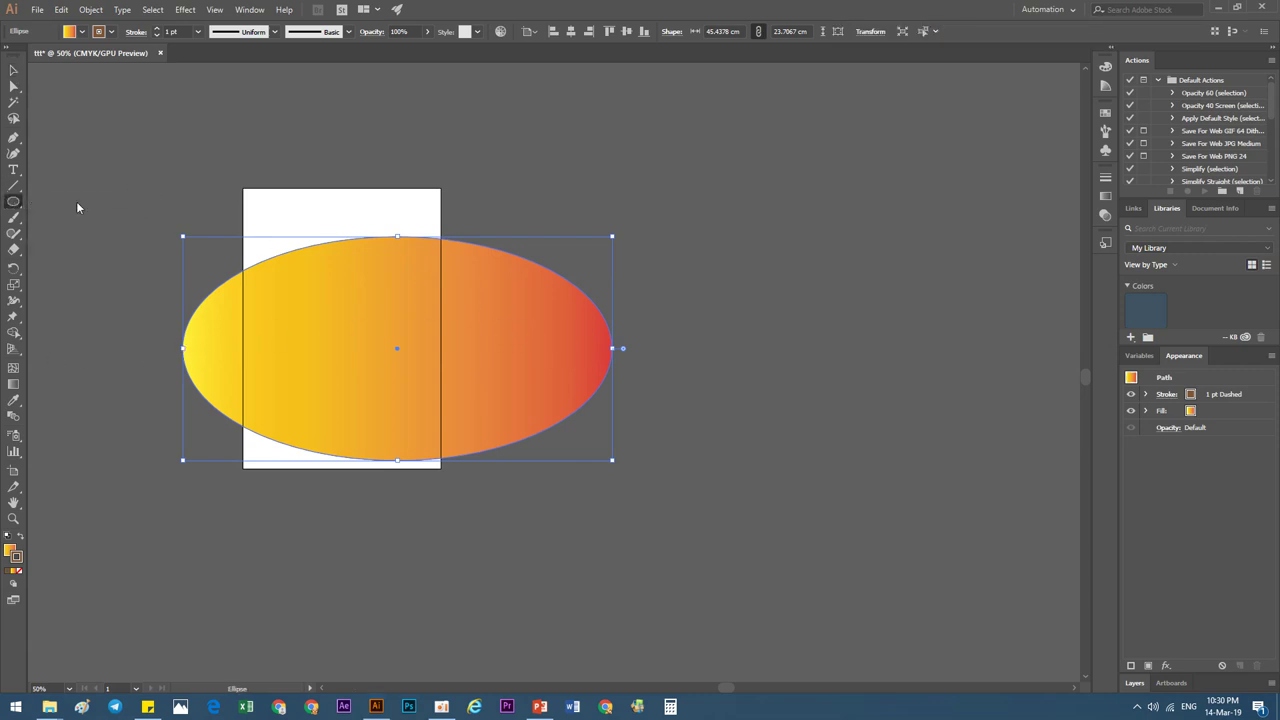
{"action": "mouse_move", "coordinate": [441, 181]}
{"action": "left_mouse_down"}
{"action": "mouse_move", "coordinate": [609, 509]}
{"action": "mouse_move", "coordinate": [727, 541]}
{"action": "left_mouse_up"}
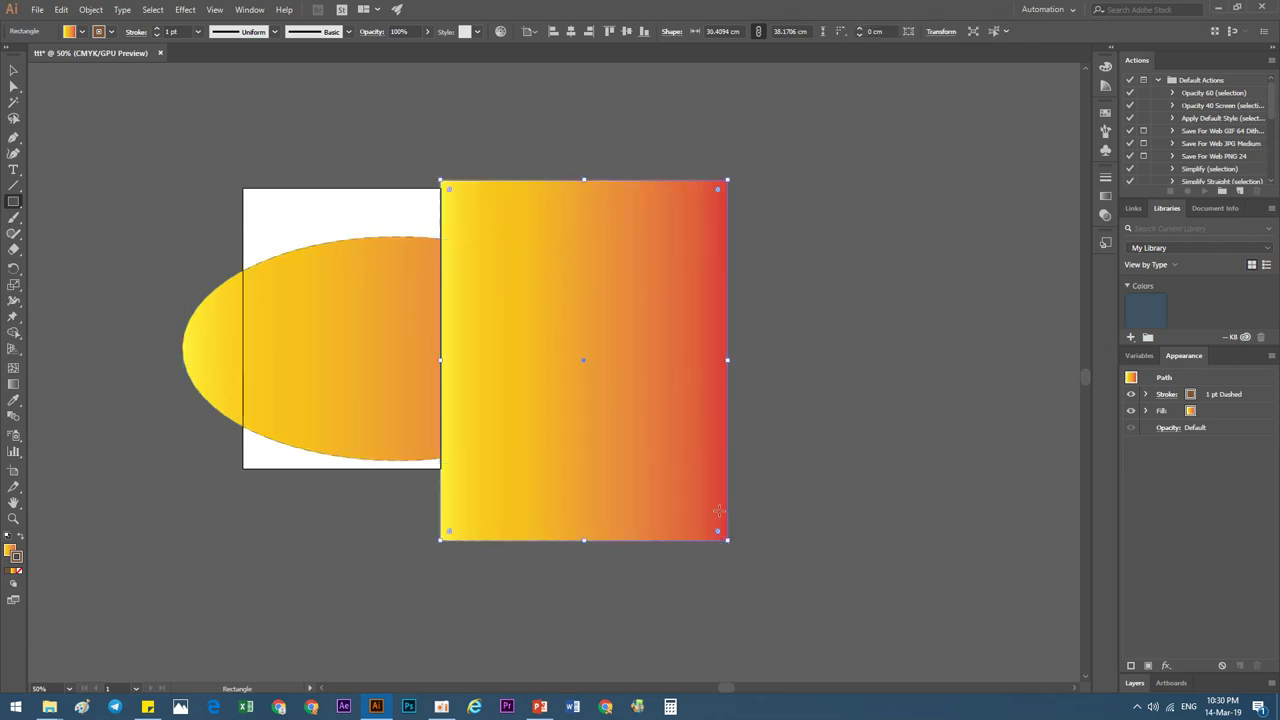
{"action": "key", "text": "i"}
{"action": "left_click", "coordinate": [849, 340]}
- Delete an accidental duplicate rectangle left of the artboard
{"action": "key", "text": "v"}
{"action": "mouse_move", "coordinate": [637, 347]}
{"action": "left_mouse_down"}
{"action": "mouse_move", "coordinate": [143, 347]}
{"action": "mouse_move", "coordinate": [603, 508]}
{"action": "mouse_move", "coordinate": [548, 486]}
{"action": "left_mouse_up"}
{"action": "left_click", "coordinate": [603, 508]}
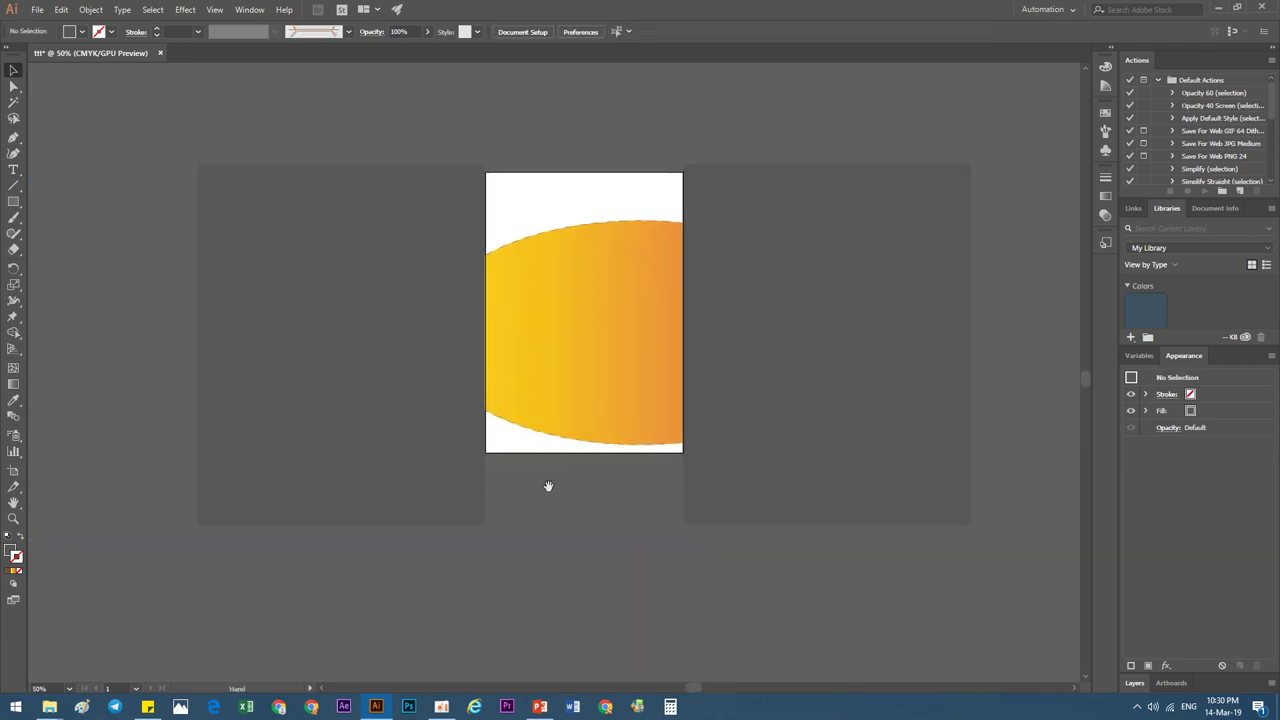
{"action": "left_click", "coordinate": [446, 349]}
{"action": "key", "text": "Delete"}
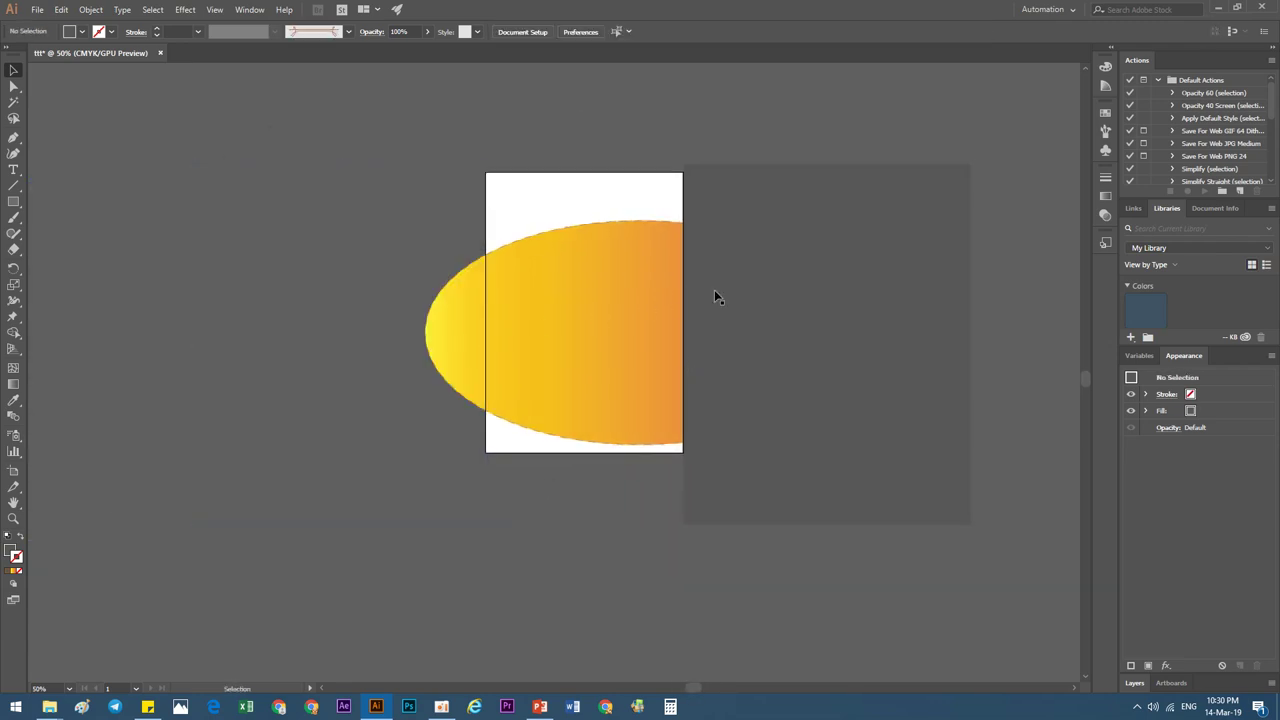
- Move and resize the rectangle to match the artboard's edges
{"action": "left_click_drag", "start_coordinate": [714, 294], "coordinate": [566, 295]}
{"action": "left_click_drag", "start_coordinate": [768, 344], "coordinate": [686, 347]}
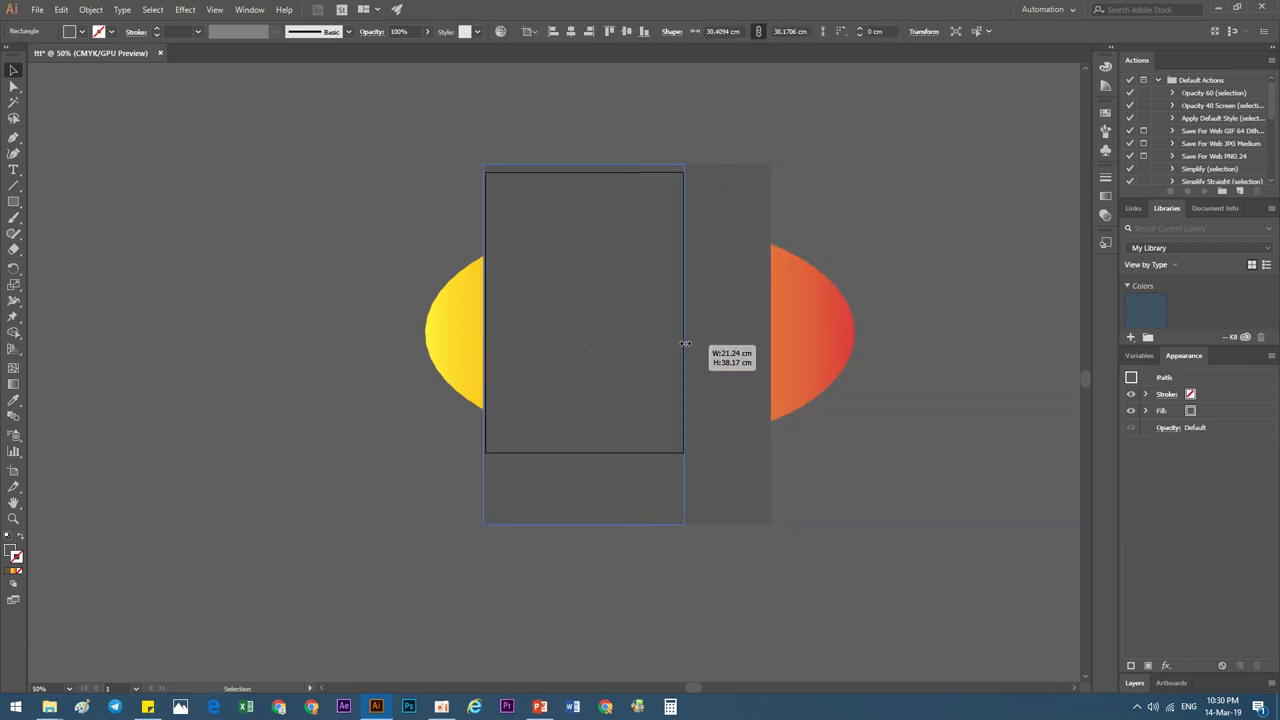
{"action": "left_click_drag", "start_coordinate": [583, 527], "coordinate": [583, 453]}
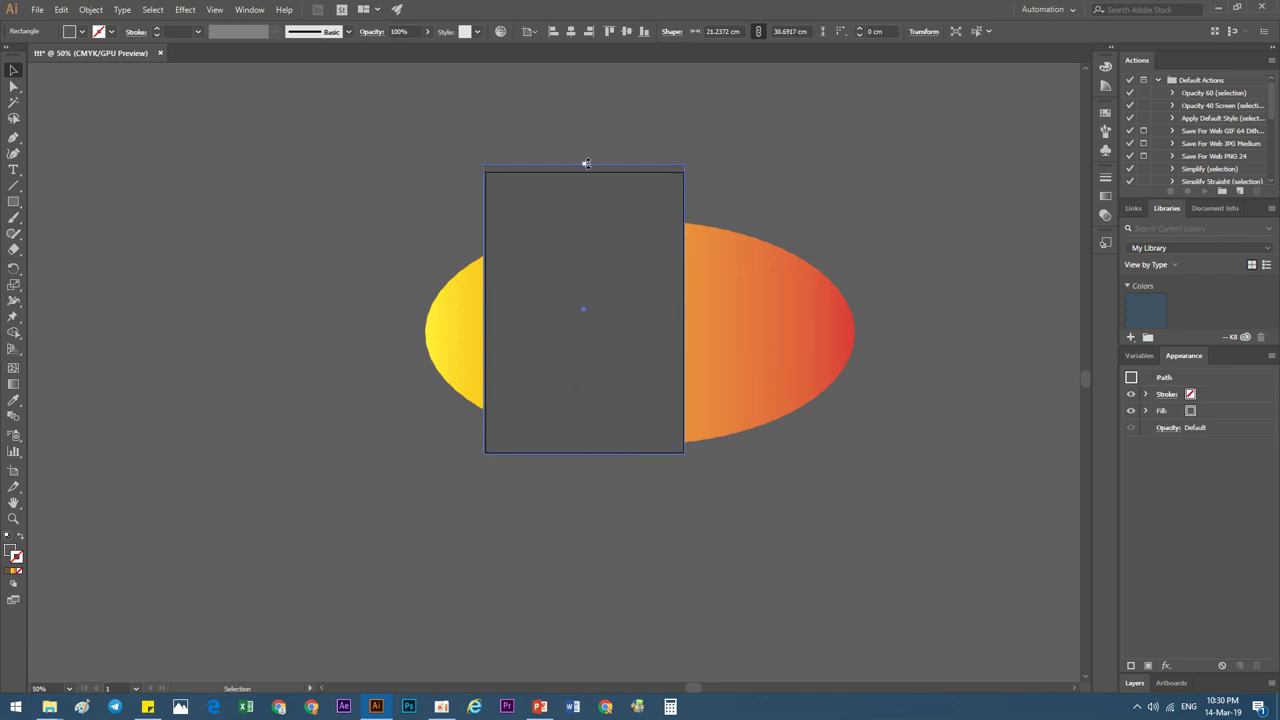
{"action": "left_click_drag", "start_coordinate": [586, 163], "coordinate": [588, 172]}
- Apply Make Clipping Mask to the rectangle and ellipse, undoing a stray compound path first
{"action": "left_click_drag", "start_coordinate": [400, 163], "coordinate": [774, 457]}
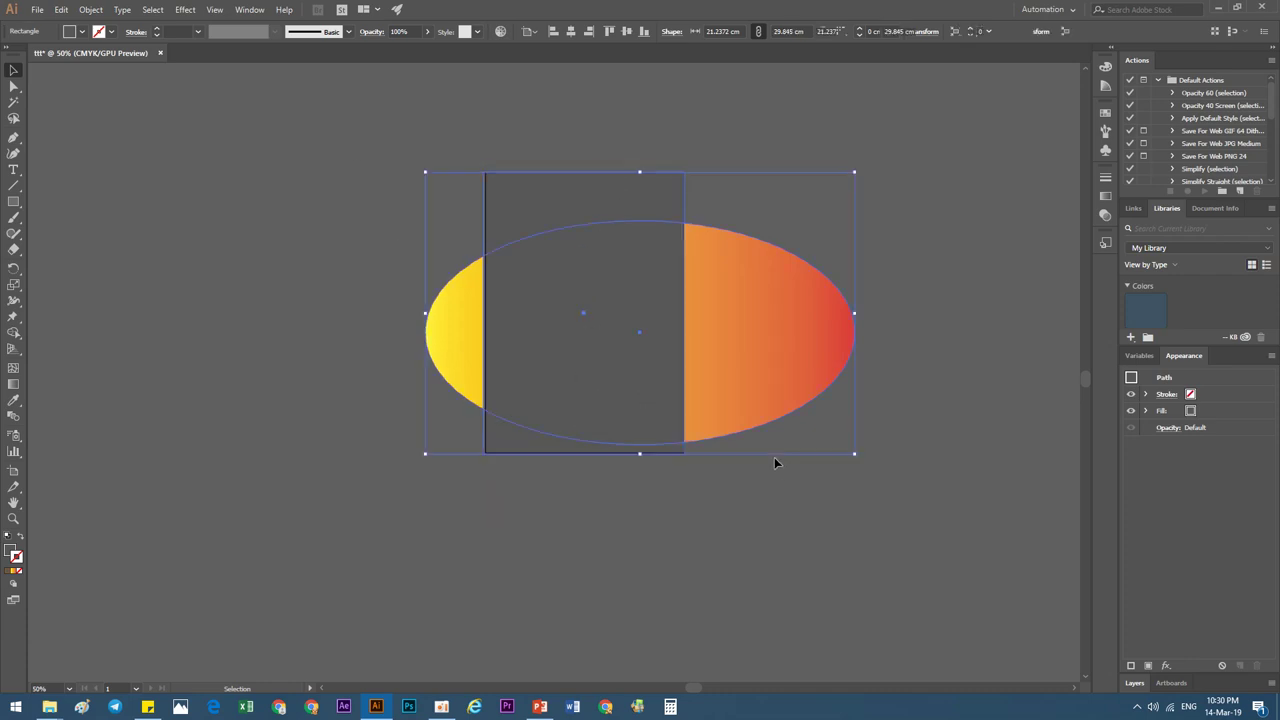
{"action": "right_click", "coordinate": [642, 360]}
{"action": "left_click", "coordinate": [680, 497]}
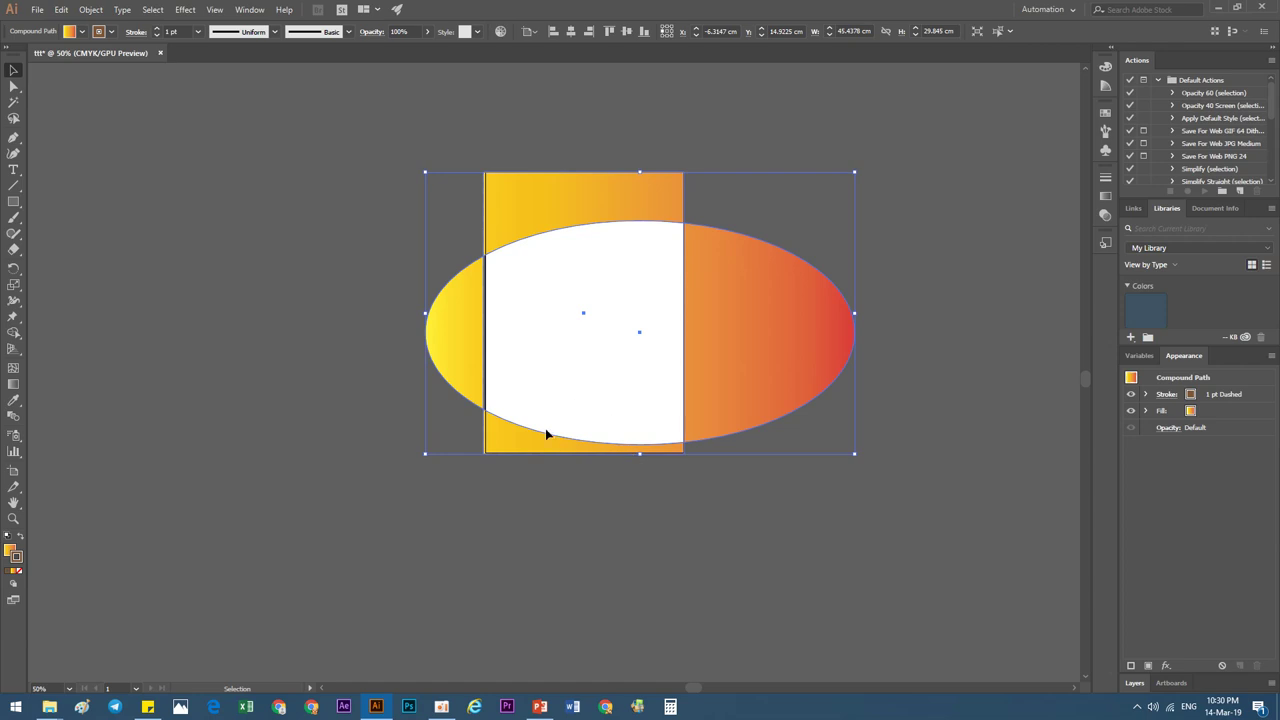
{"action": "key", "text": "ctrl+z"}
{"action": "right_click", "coordinate": [541, 309]}
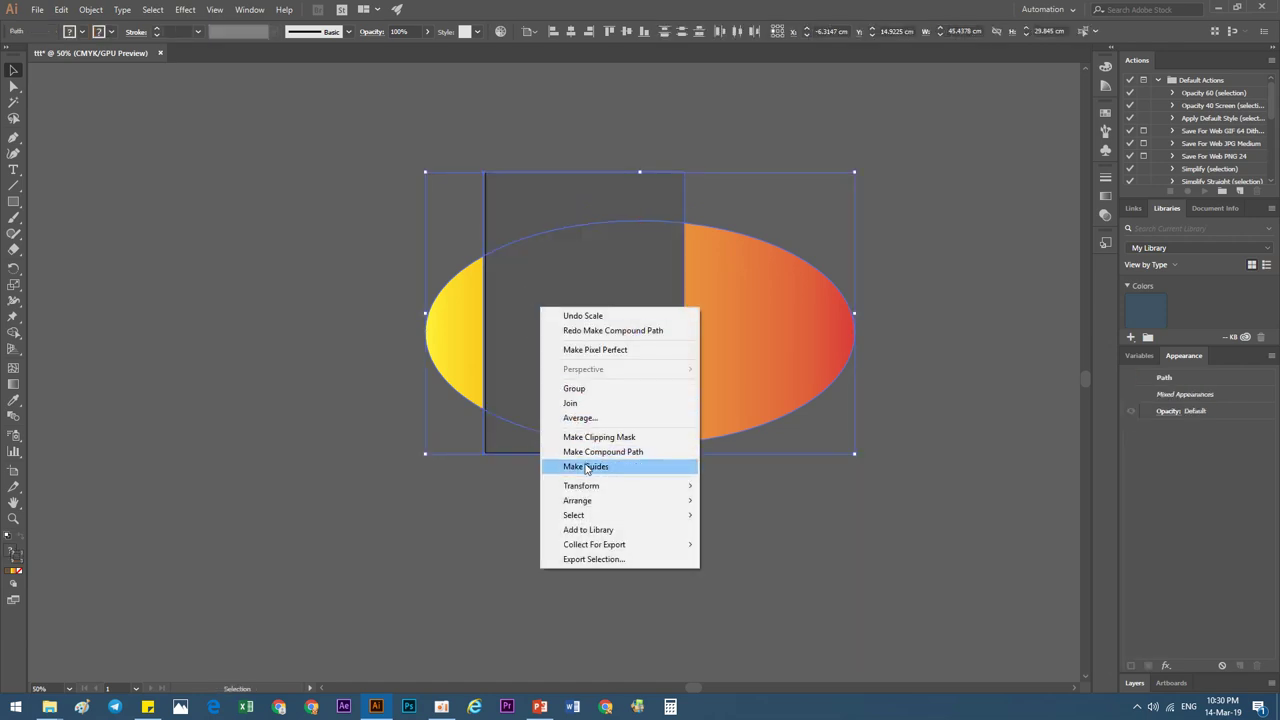
{"action": "left_click", "coordinate": [453, 487]}
{"action": "left_click_drag", "start_coordinate": [374, 333], "coordinate": [623, 385]}
{"action": "right_click", "coordinate": [559, 300]}
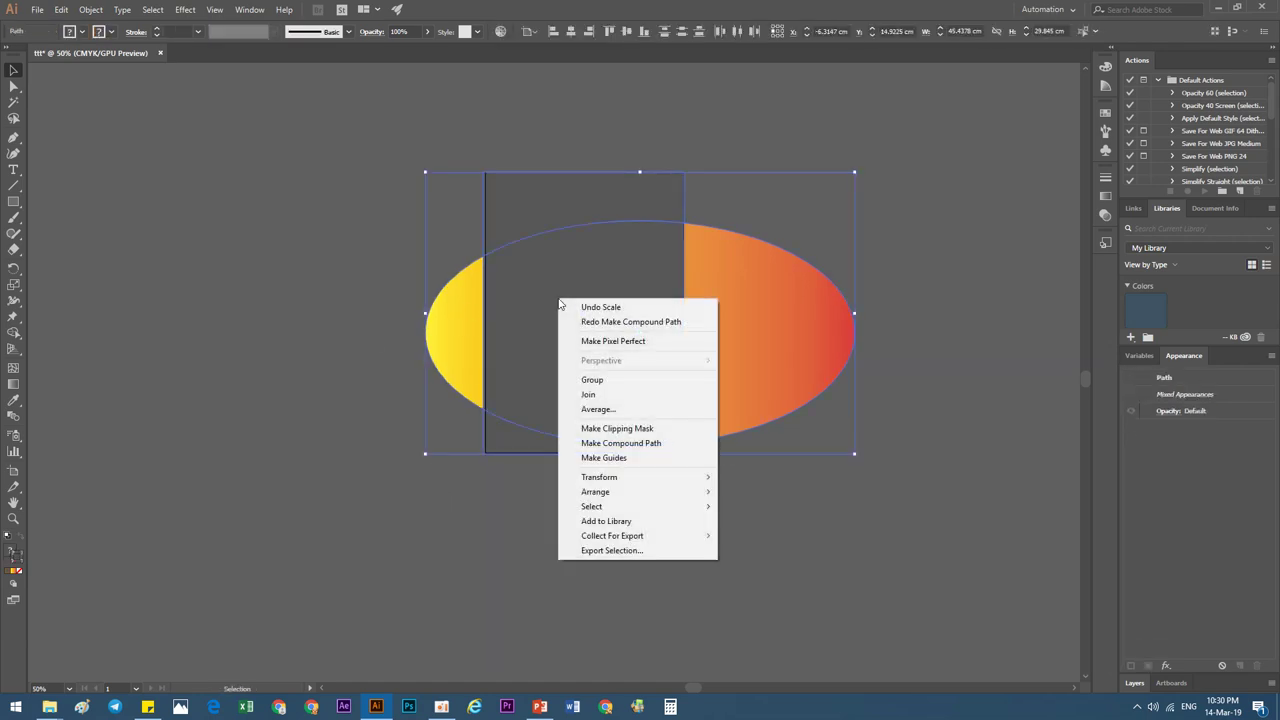
{"action": "left_click", "coordinate": [610, 428]}
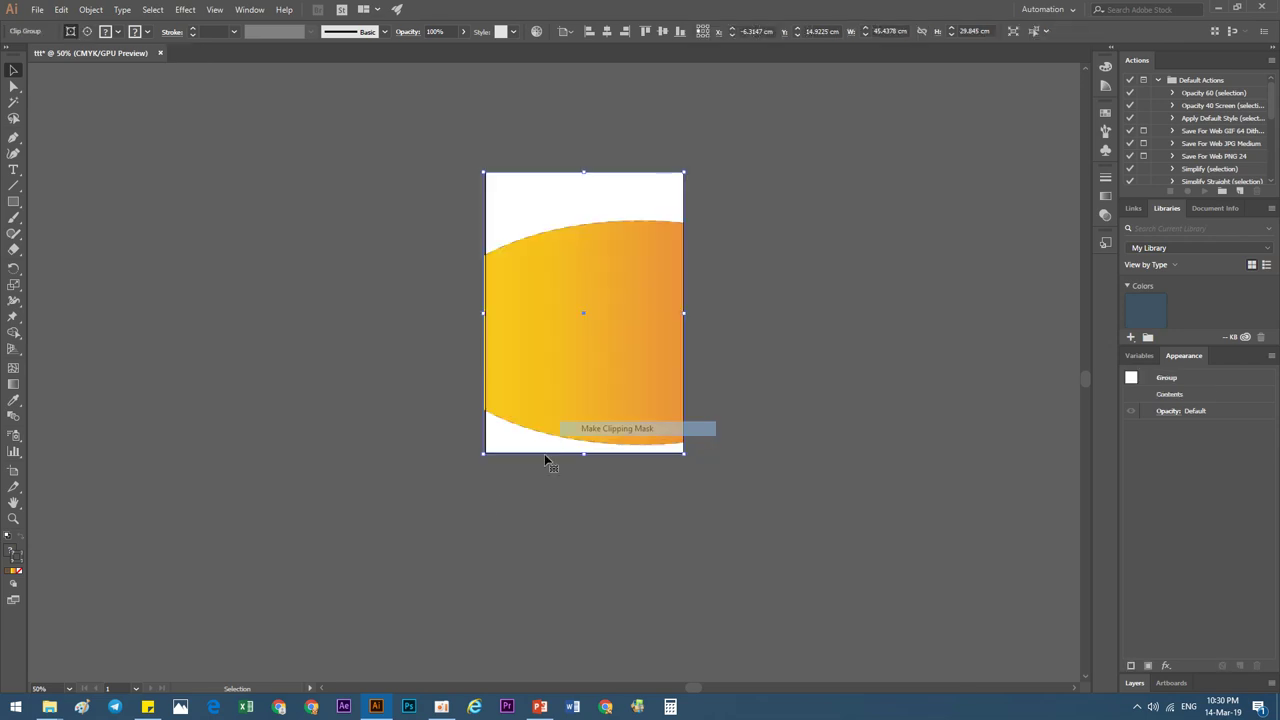
- Deselect the clipped artwork and zoom and pan to frame the artboard
{"action": "left_click", "coordinate": [500, 506]}
{"action": "scroll", "coordinate": [597, 400], "scroll_direction": "down", "scroll_amount": 1}
{"action": "scroll", "coordinate": [591, 385], "scroll_direction": "up", "scroll_amount": 2}
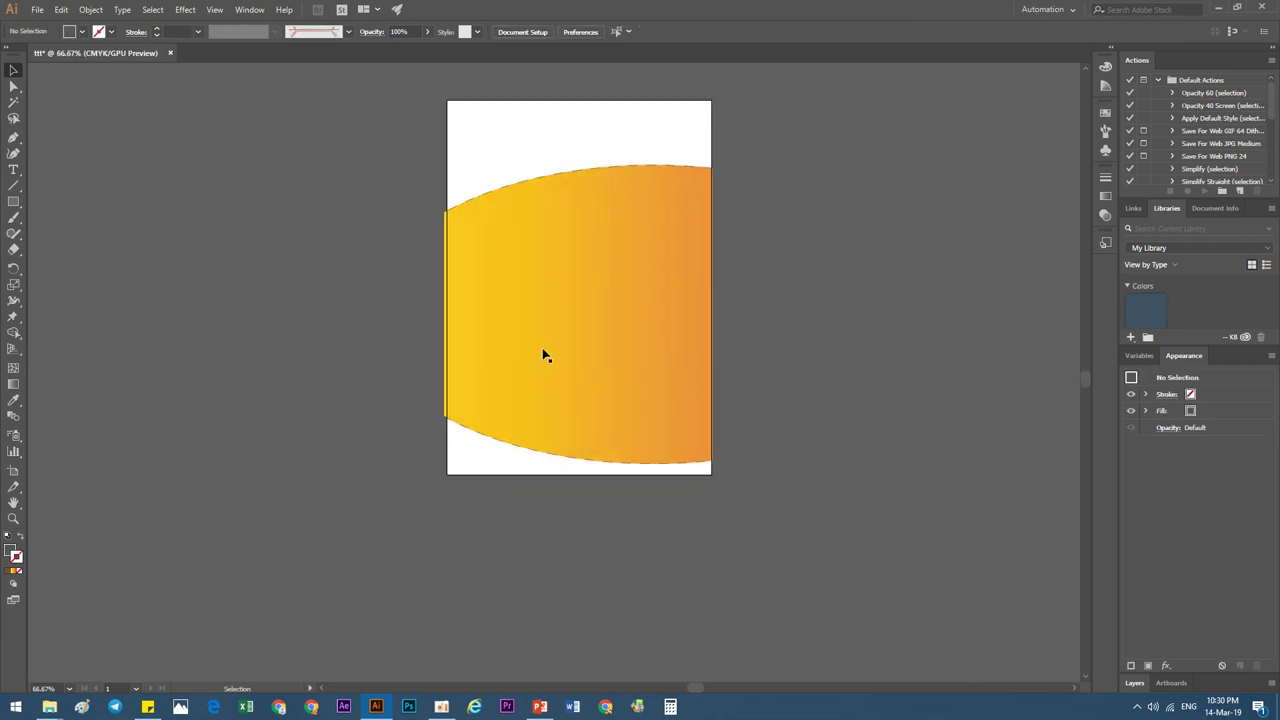
{"action": "scroll", "coordinate": [545, 355], "scroll_direction": "up", "scroll_amount": 2}
{"action": "scroll", "coordinate": [480, 440], "scroll_direction": "up", "scroll_amount": 3}
{"action": "scroll", "coordinate": [474, 523], "scroll_direction": "down", "scroll_amount": 2}
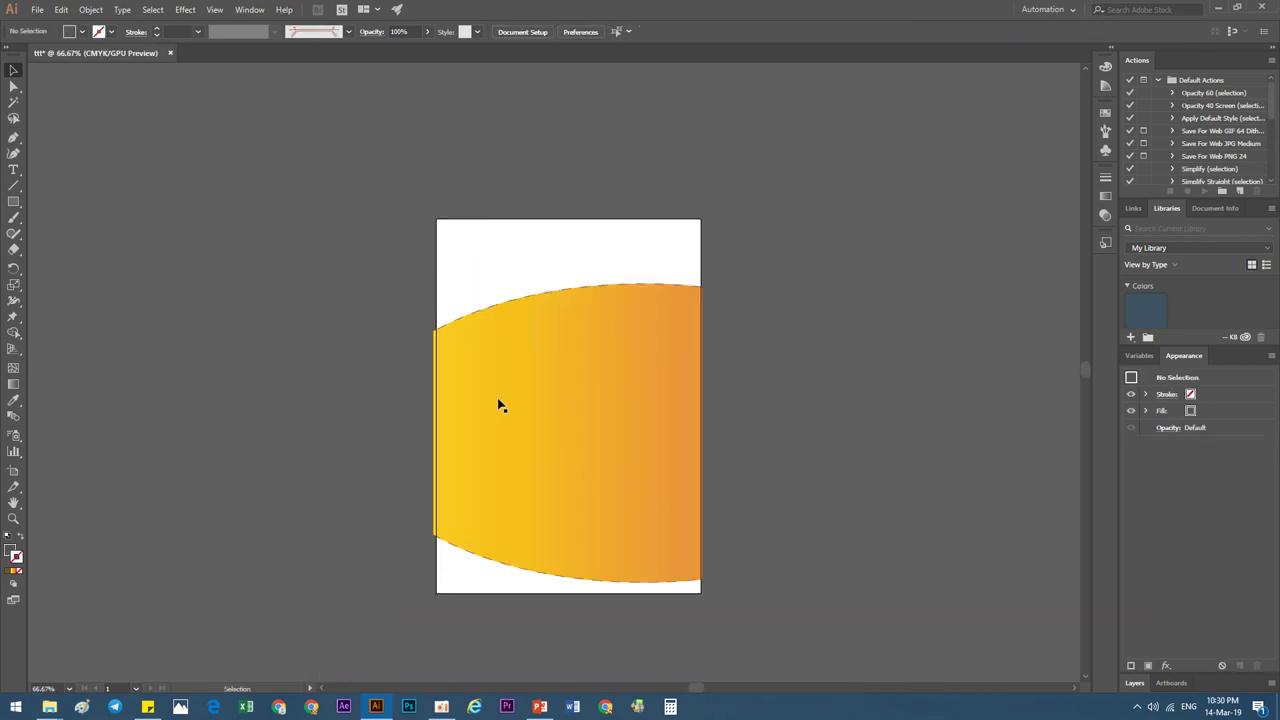
{"action": "scroll", "coordinate": [495, 407], "scroll_direction": "down", "scroll_amount": 1}
{"action": "scroll", "coordinate": [491, 408], "scroll_direction": "down", "scroll_amount": 1}
{"action": "mouse_move", "coordinate": [586, 517]}
{"action": "left_mouse_down"}
{"action": "mouse_move", "coordinate": [517, 431]}
{"action": "mouse_move", "coordinate": [494, 455]}
{"action": "left_mouse_up"}
{"action": "scroll", "coordinate": [480, 445], "scroll_direction": "up", "scroll_amount": 1}
{"action": "scroll", "coordinate": [466, 431], "scroll_direction": "down", "scroll_amount": 3}
{"action": "scroll", "coordinate": [474, 425], "scroll_direction": "down", "scroll_amount": 3}
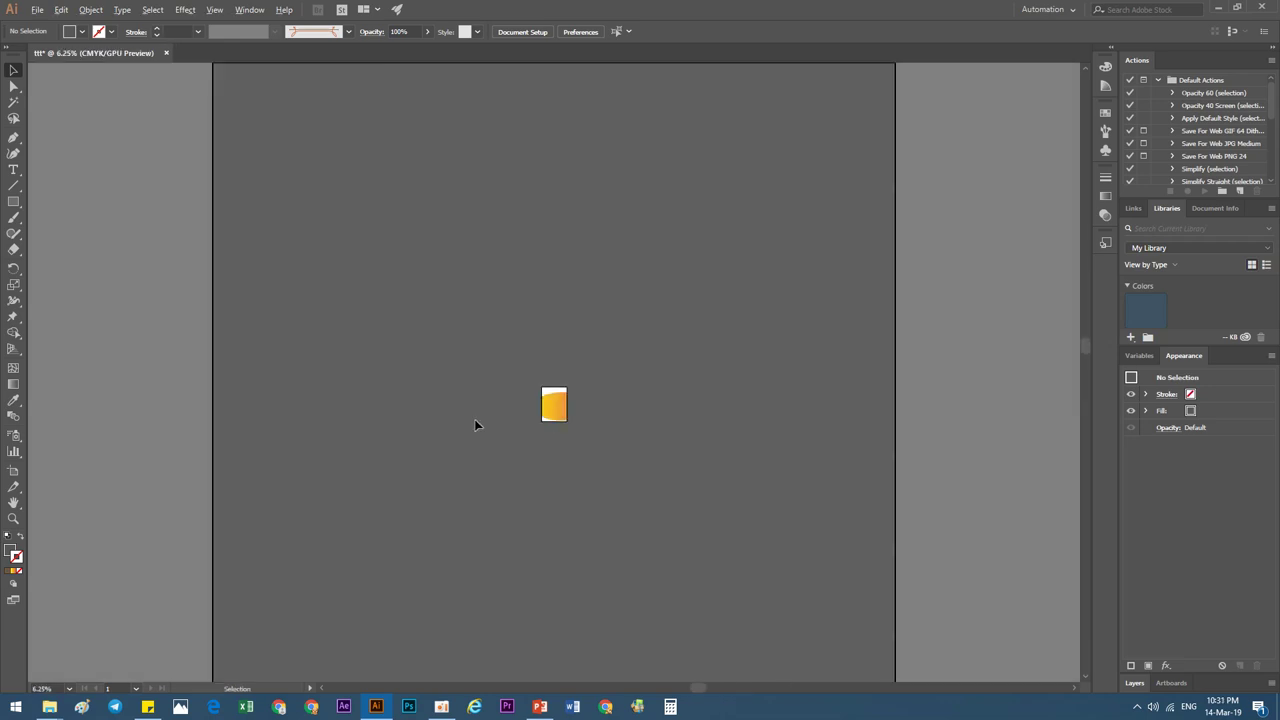
{"action": "scroll", "coordinate": [474, 425], "scroll_direction": "up", "scroll_amount": 3}
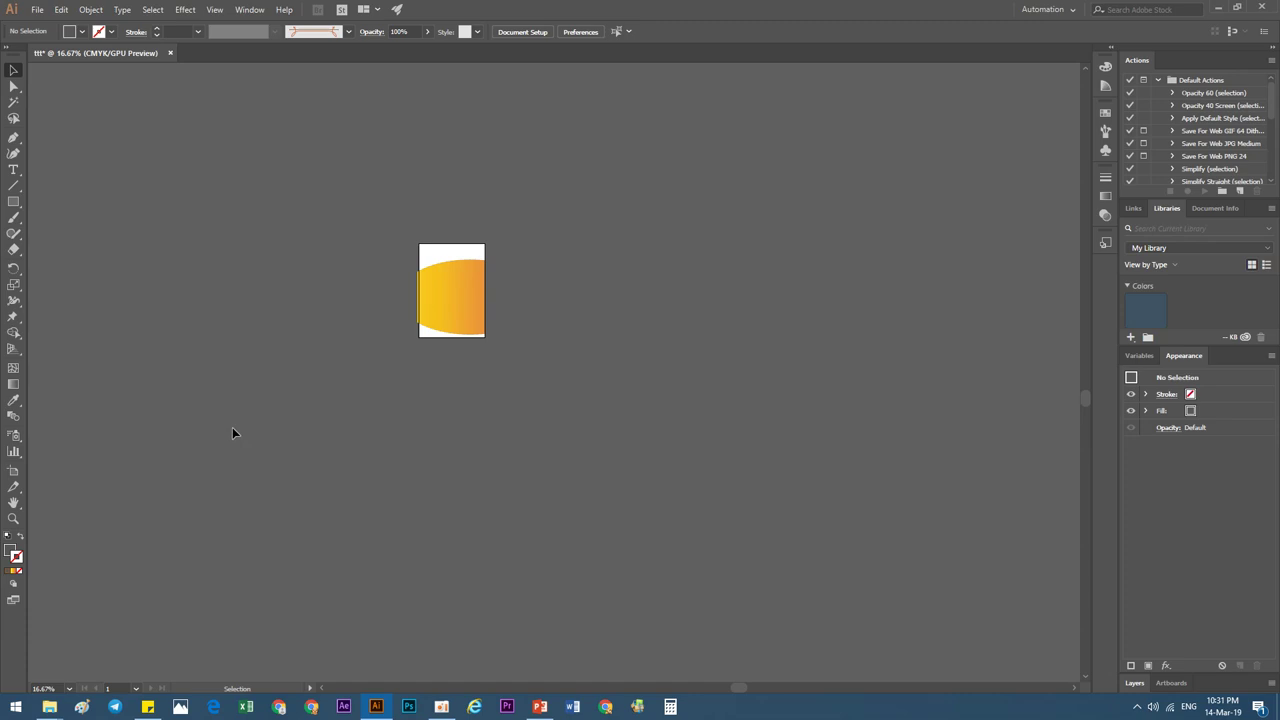
- Alt-drag Artboard 1 rightward with the Artboard tool to make four copies with artwork
{"action": "left_click", "coordinate": [13, 470]}
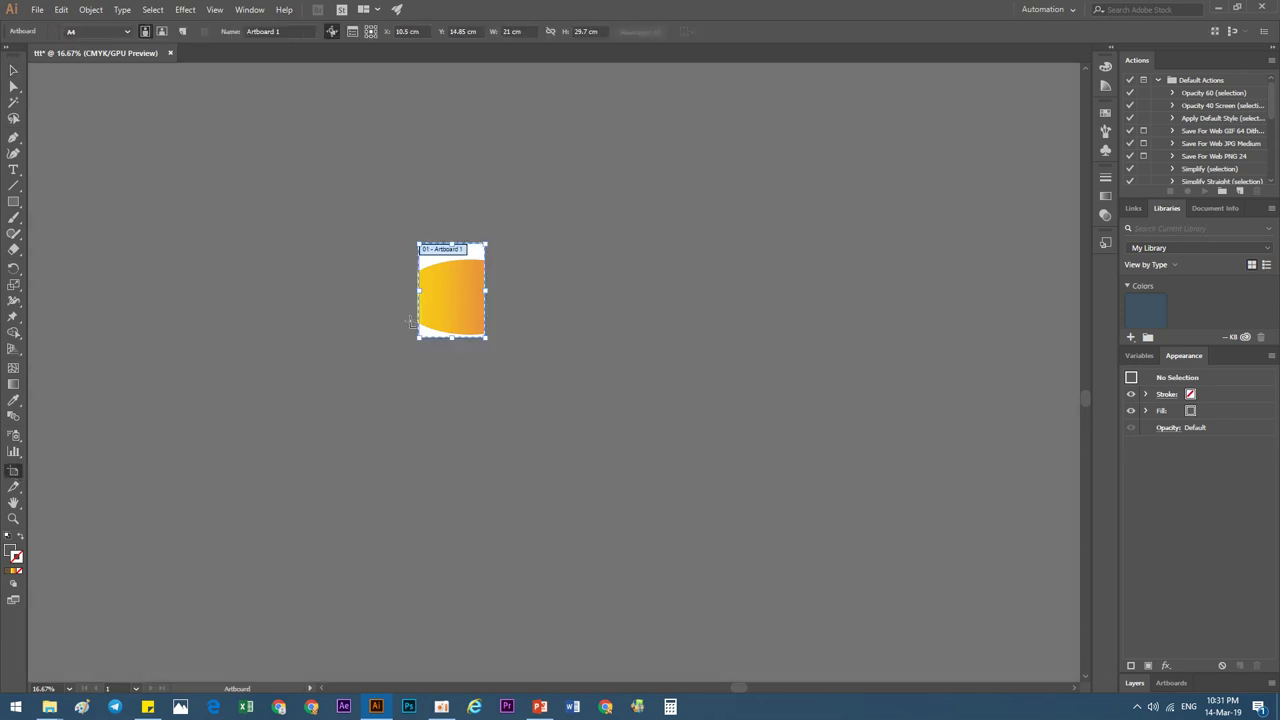
{"action": "mouse_move", "coordinate": [426, 291]}
{"action": "left_mouse_down"}
{"action": "mouse_move", "coordinate": [663, 297]}
{"action": "mouse_move", "coordinate": [725, 284]}
{"action": "left_mouse_up"}
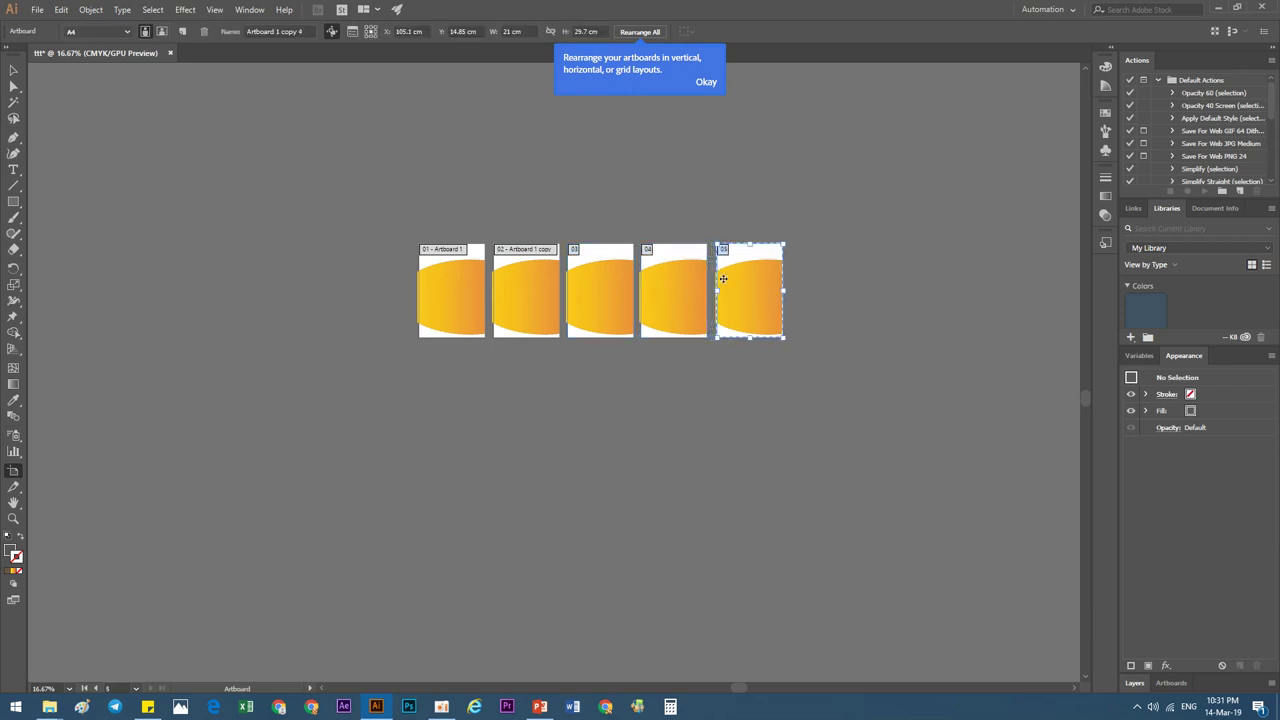
{"action": "left_click", "coordinate": [10, 70]}
{"action": "scroll", "coordinate": [514, 277], "scroll_direction": "up", "scroll_amount": 1}
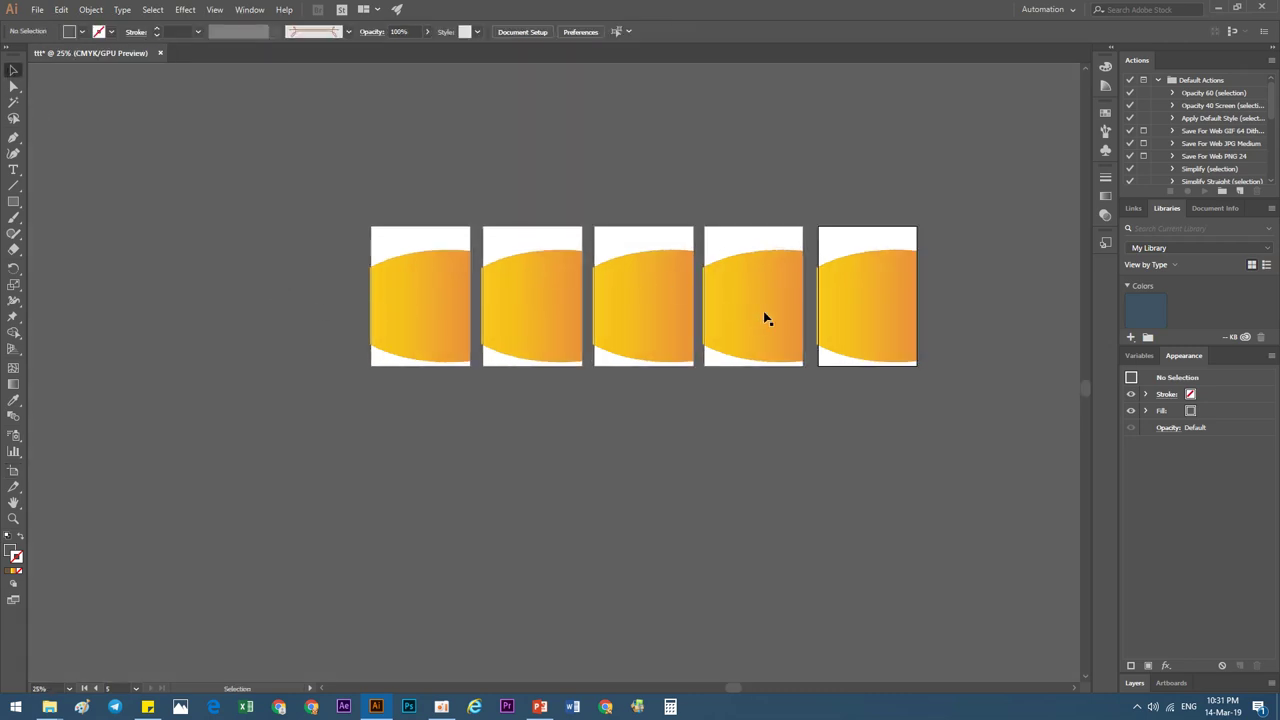
{"action": "left_click", "coordinate": [13, 471]}
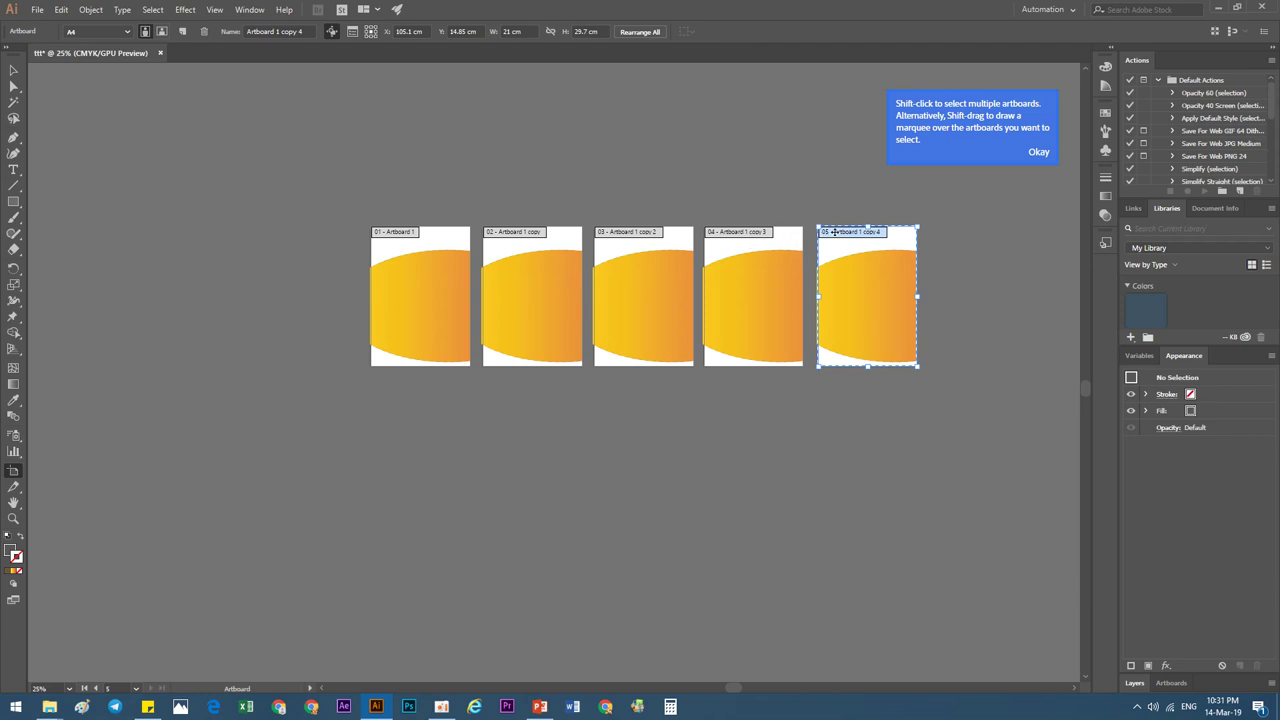
- Select and delete the clipped orange gradient shape on each of the five artboards
{"action": "left_click", "coordinate": [14, 70]}
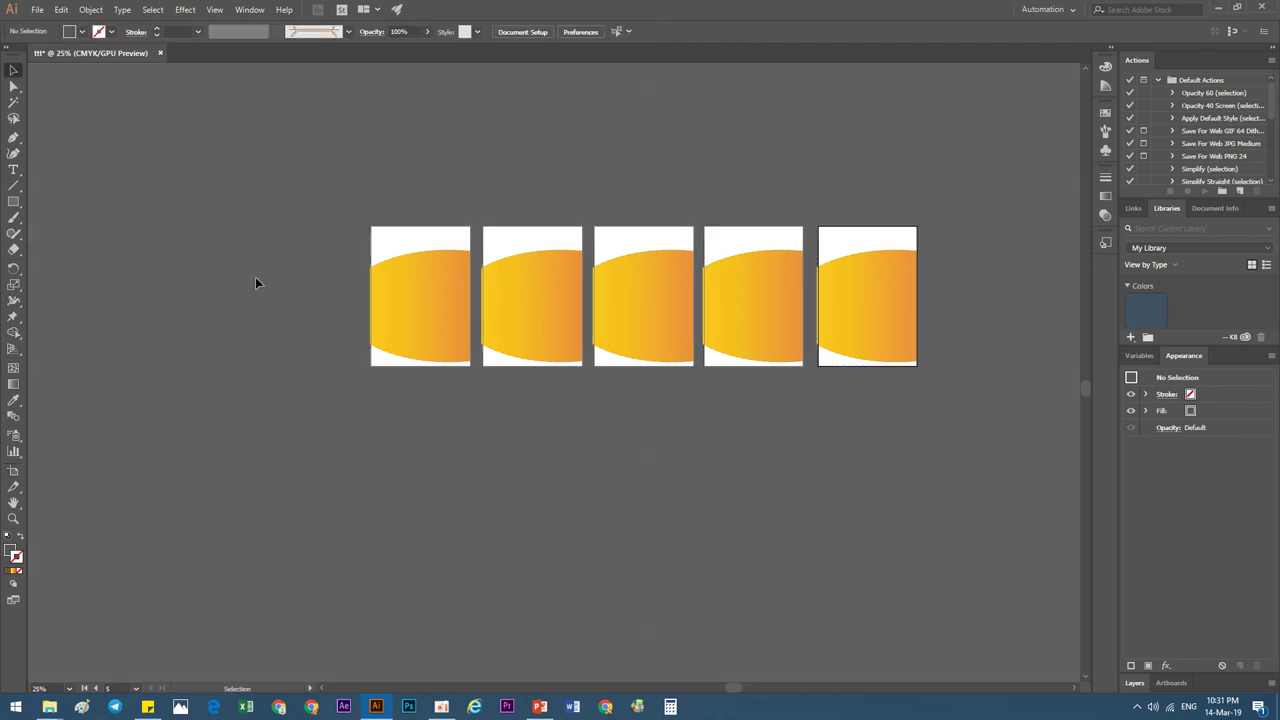
{"action": "left_click", "coordinate": [457, 340]}
{"action": "key", "text": "Delete"}
{"action": "left_click", "coordinate": [560, 305]}
{"action": "key", "text": "Delete"}
{"action": "left_click", "coordinate": [650, 305]}
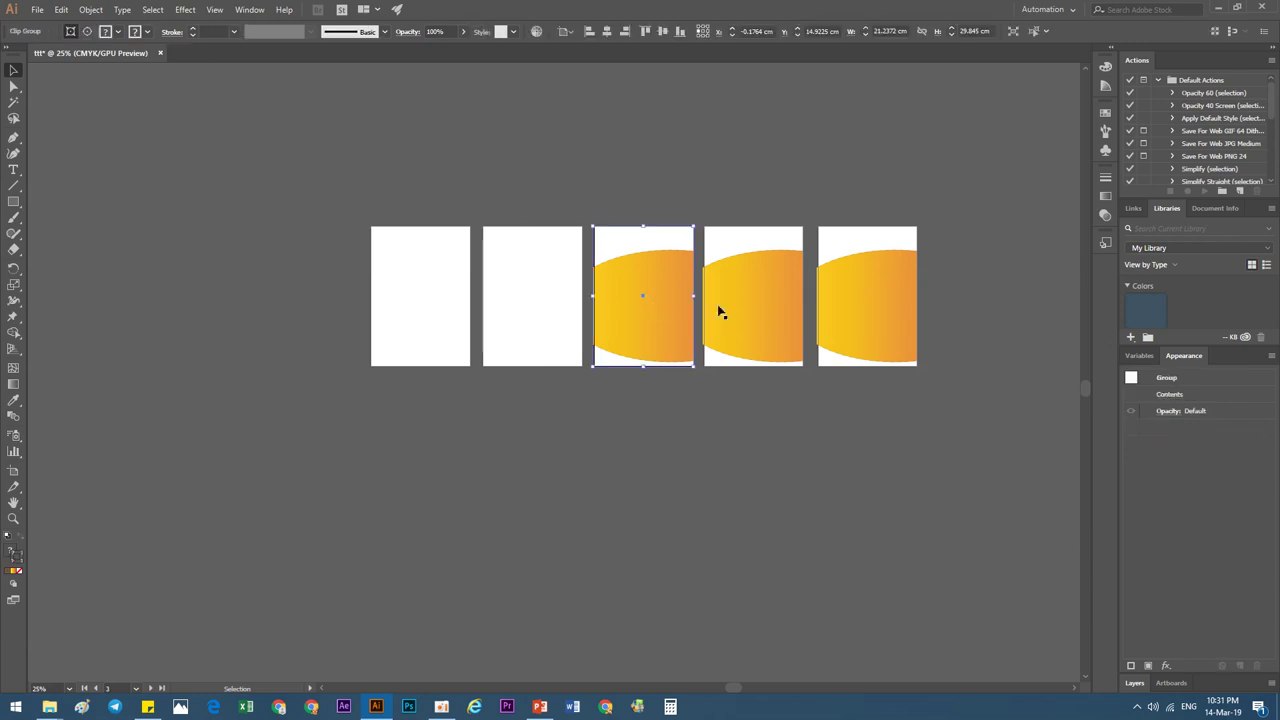
{"action": "key", "text": "Delete"}
{"action": "left_click", "coordinate": [763, 306]}
{"action": "left_click", "coordinate": [860, 299]}
{"action": "key", "text": "Delete"}
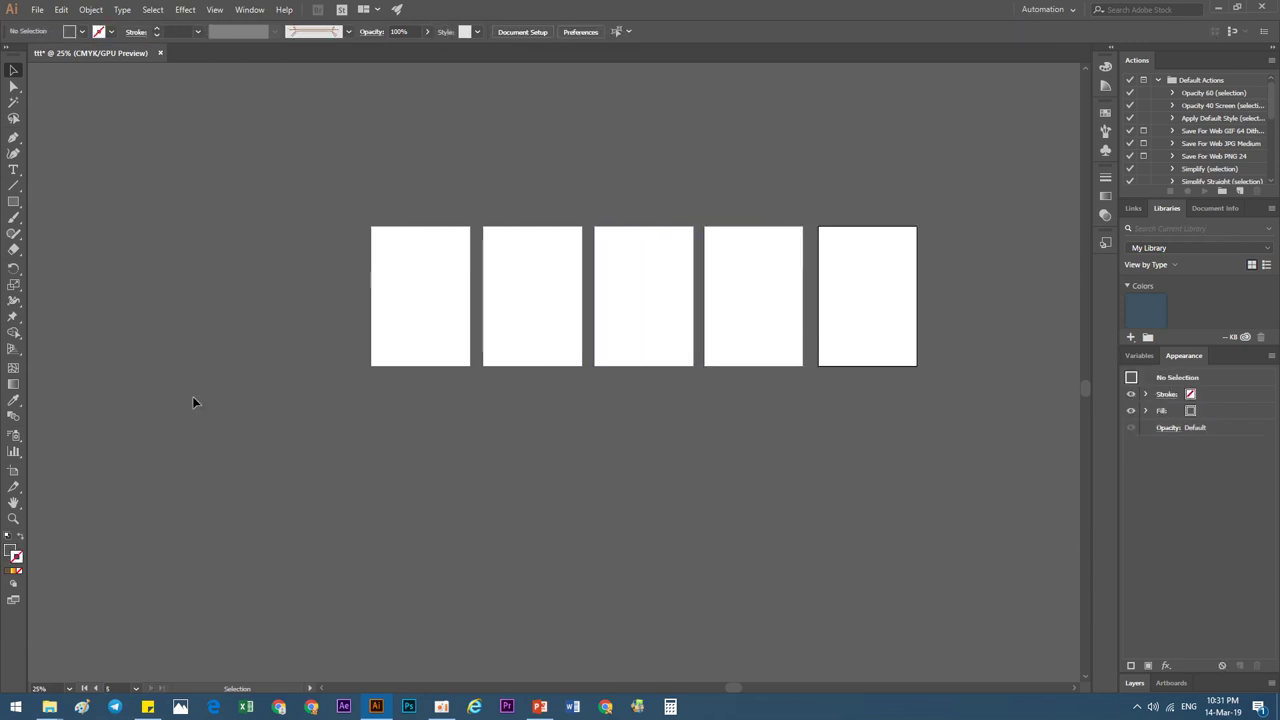
{"action": "left_click", "coordinate": [14, 470]}
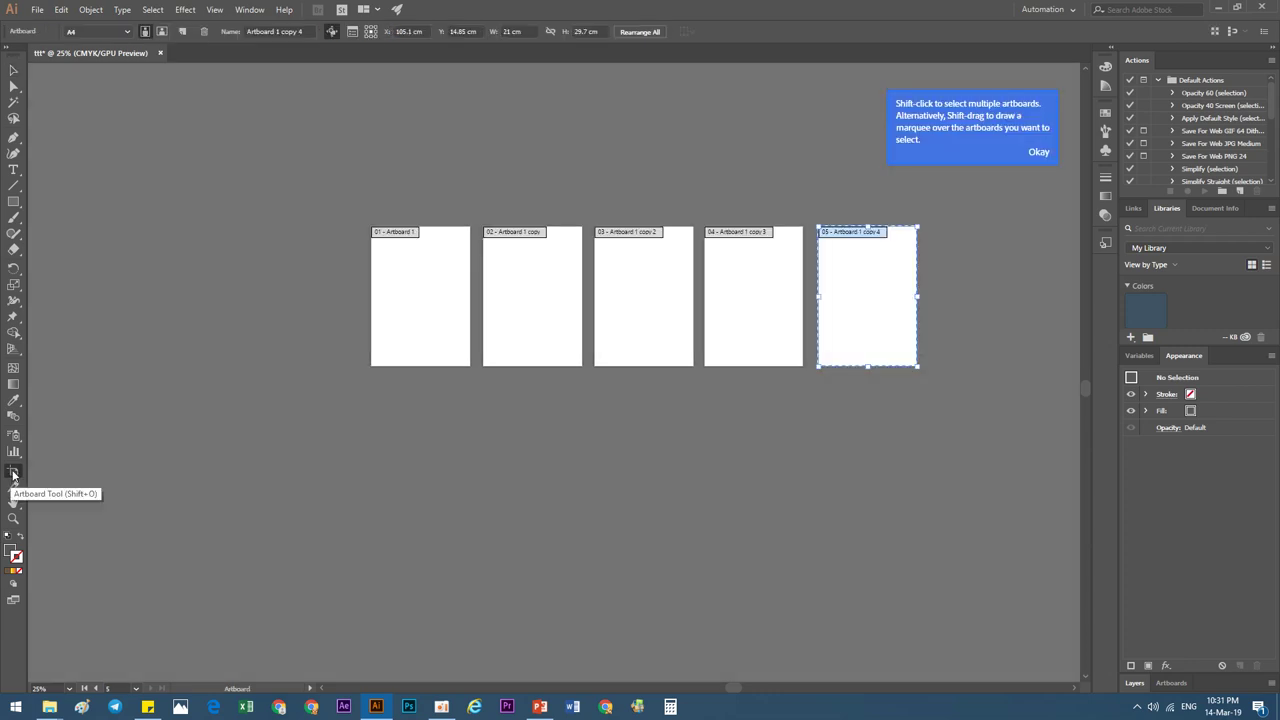
{"action": "left_click", "coordinate": [111, 33]}
{"action": "left_click", "coordinate": [111, 33]}
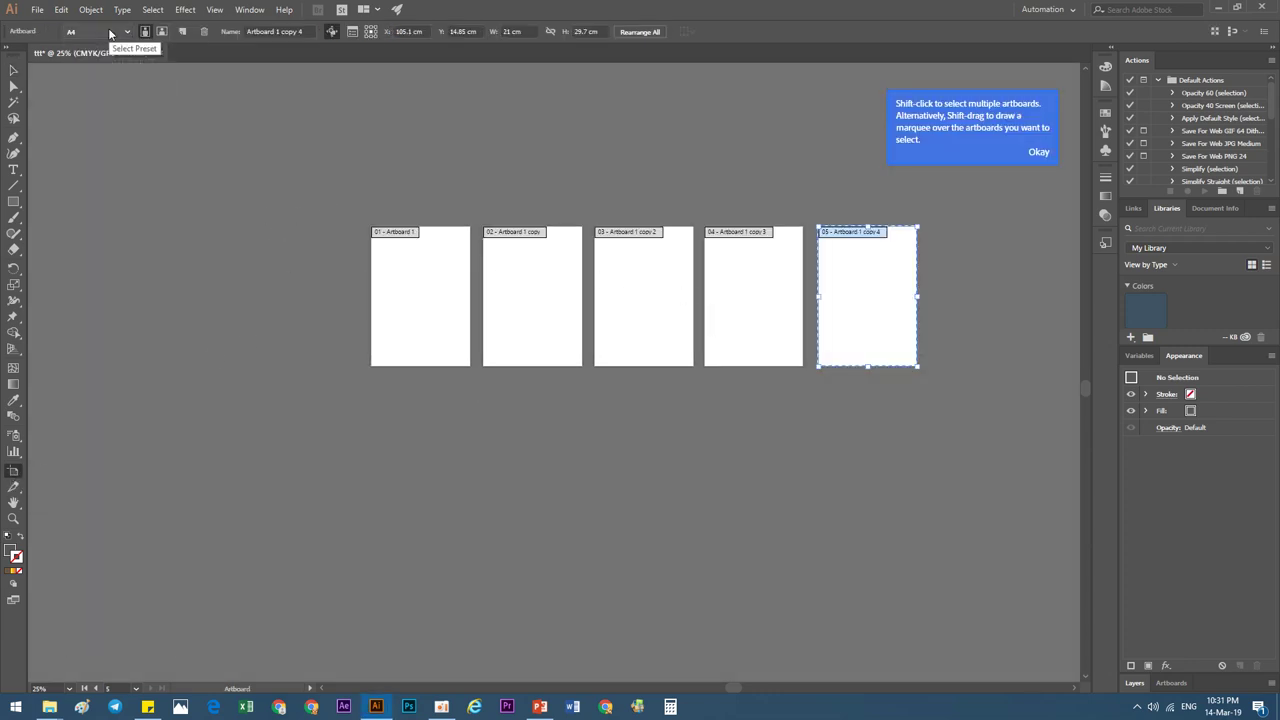
{"action": "left_click", "coordinate": [111, 33]}
{"action": "left_click", "coordinate": [111, 33]}
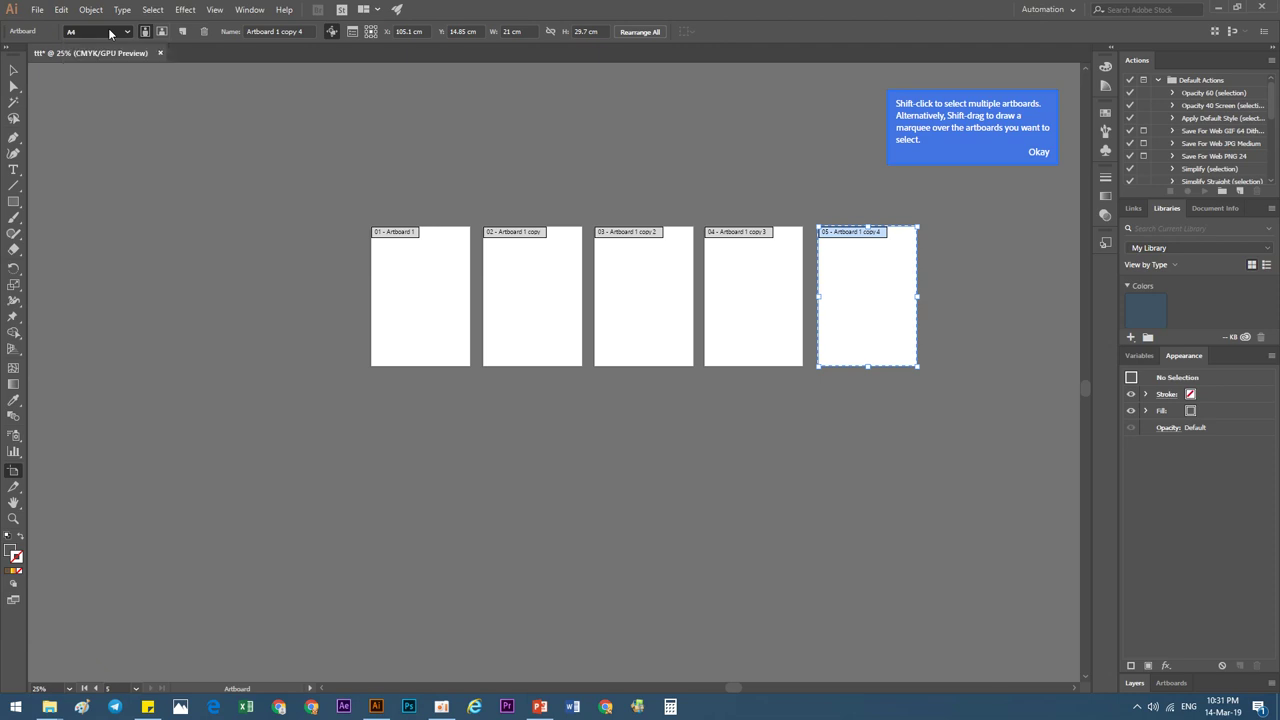
{"action": "left_click", "coordinate": [111, 33]}
{"action": "left_click", "coordinate": [276, 36]}
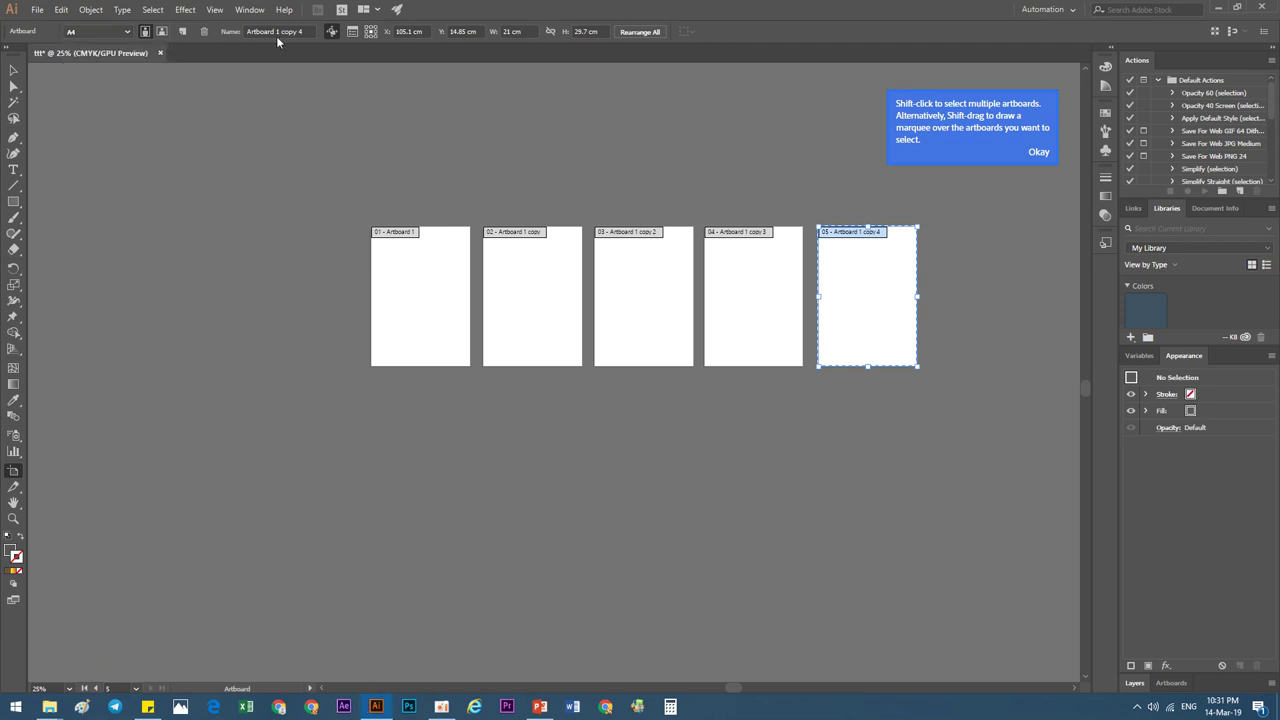
{"action": "left_click", "coordinate": [284, 32]}
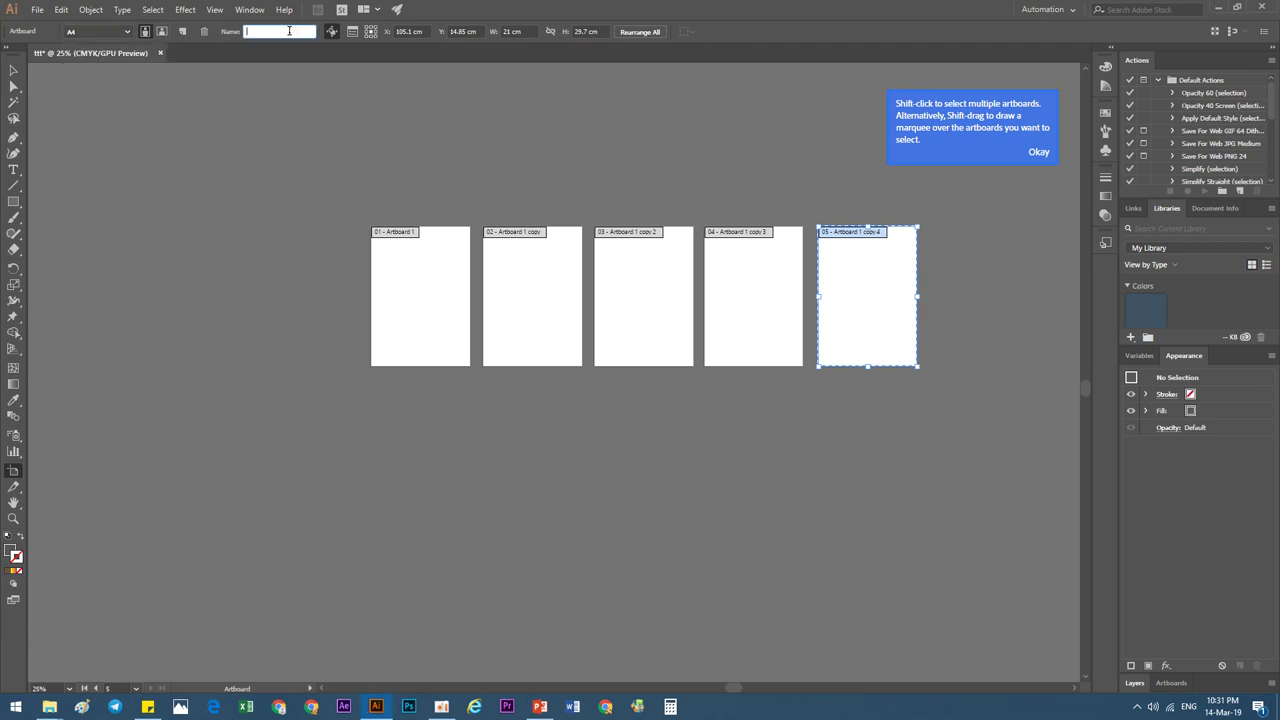
{"action": "left_click", "coordinate": [352, 34]}
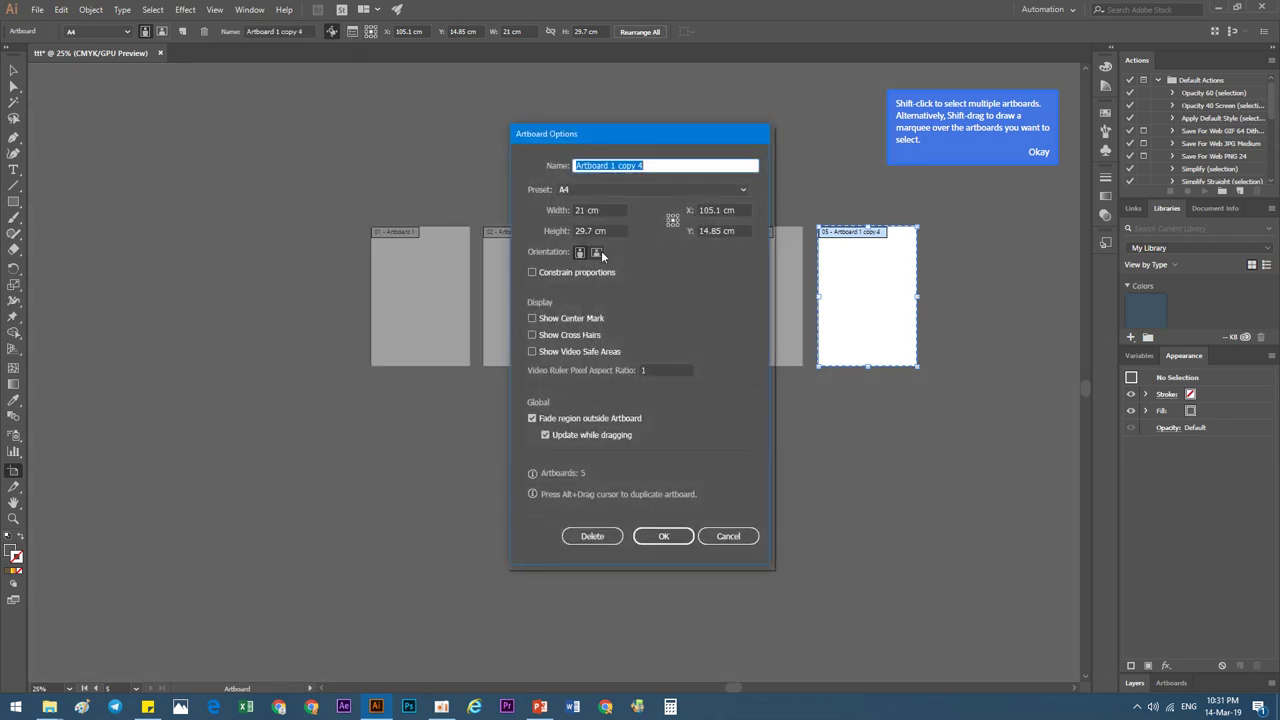
{"action": "left_click", "coordinate": [728, 536]}
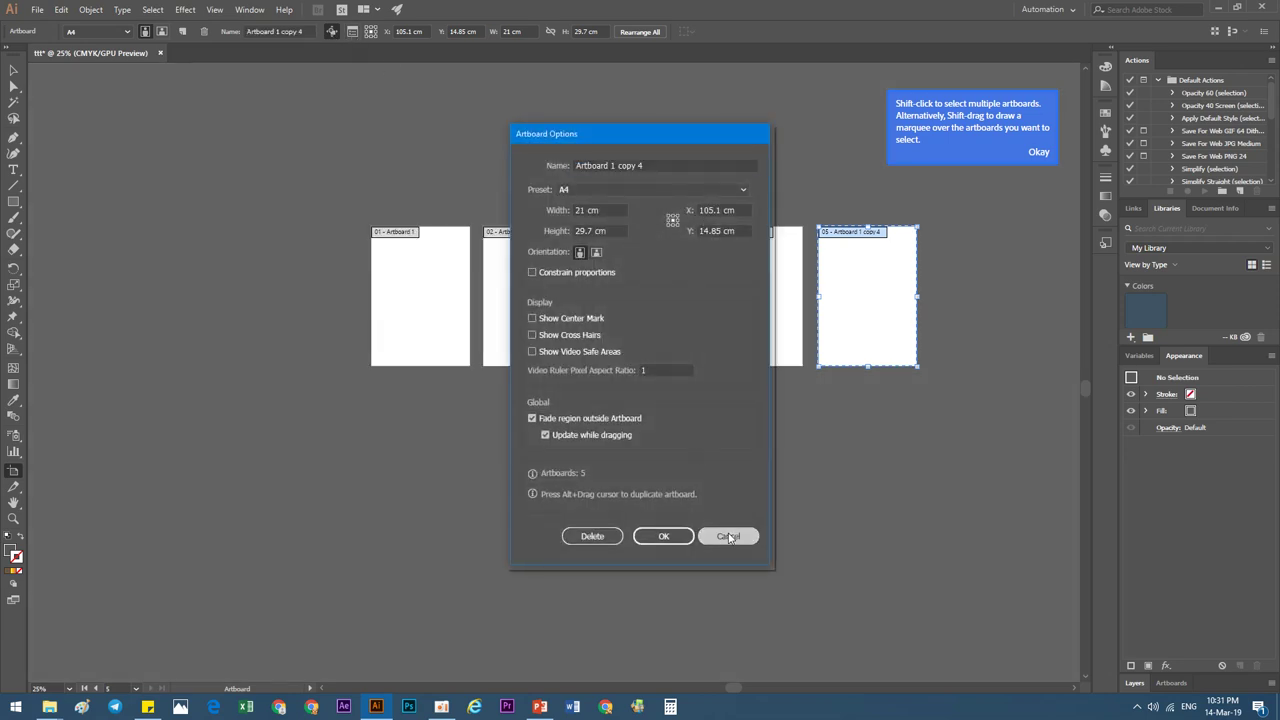
{"action": "left_click", "coordinate": [464, 31]}
- Set the fifth artboard's Y position to 10 cm and its width to 10 cm
{"action": "double_click", "coordinate": [468, 31]}
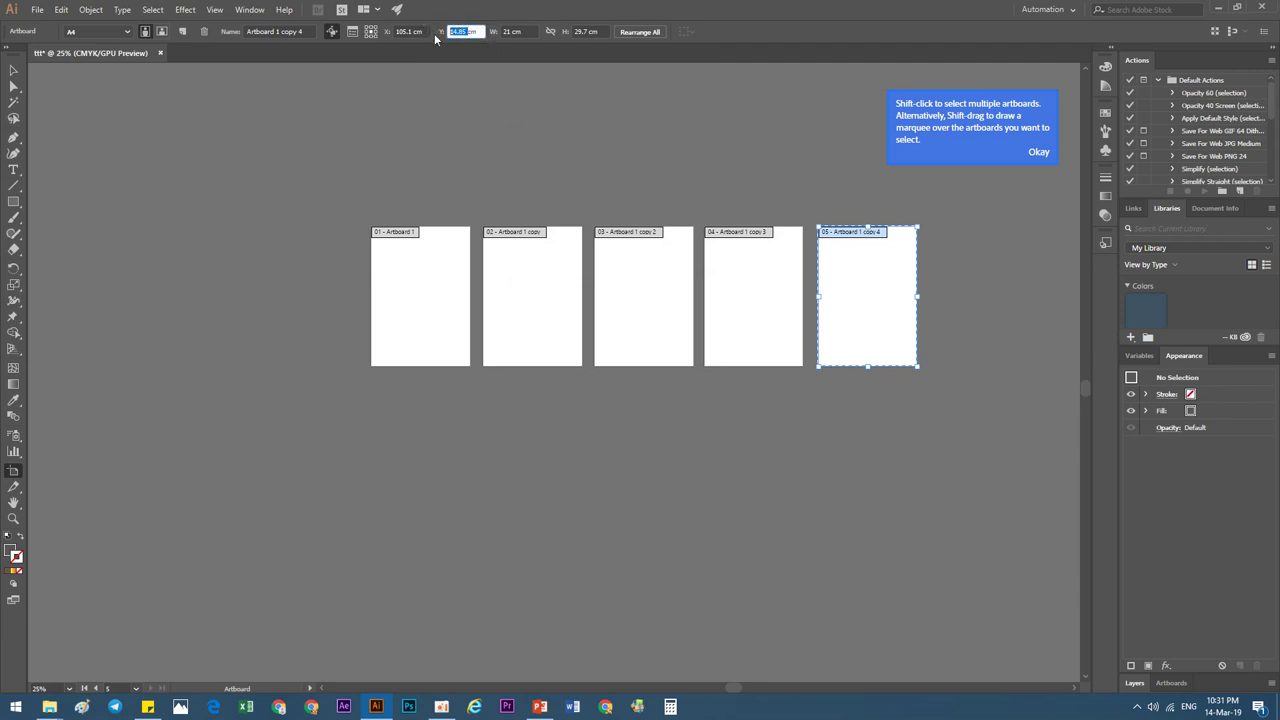
{"action": "type", "text": "10cm"}
{"action": "key", "text": "Tab"}
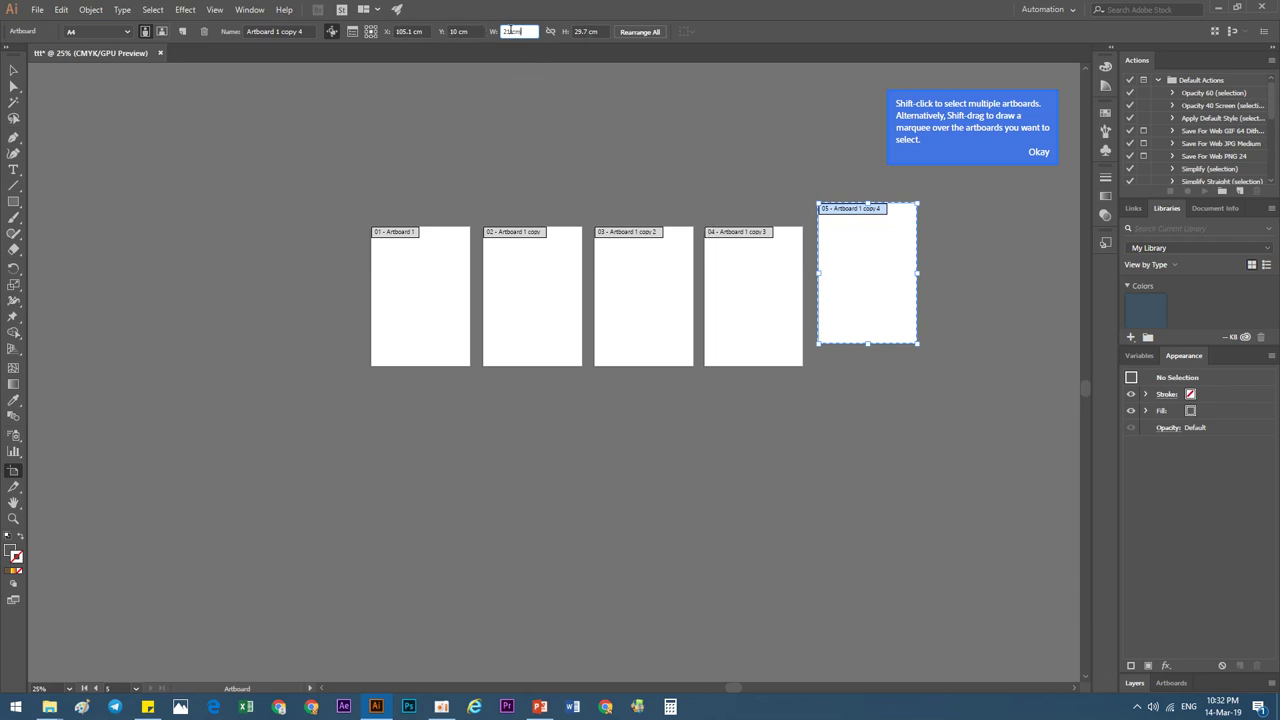
{"action": "type", "text": "10"}
{"action": "left_click", "coordinate": [597, 31]}
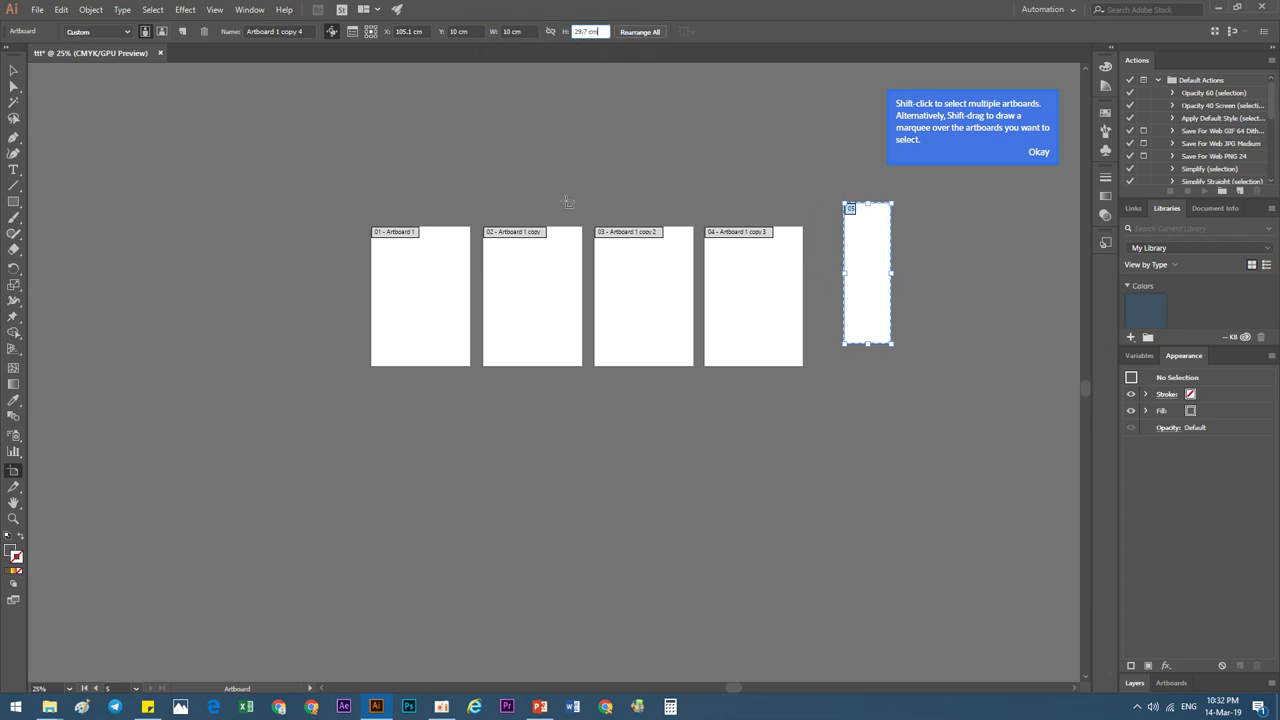
- Rearrange all artboards into 2 columns and exit artboard editing
{"action": "left_click", "coordinate": [638, 32]}
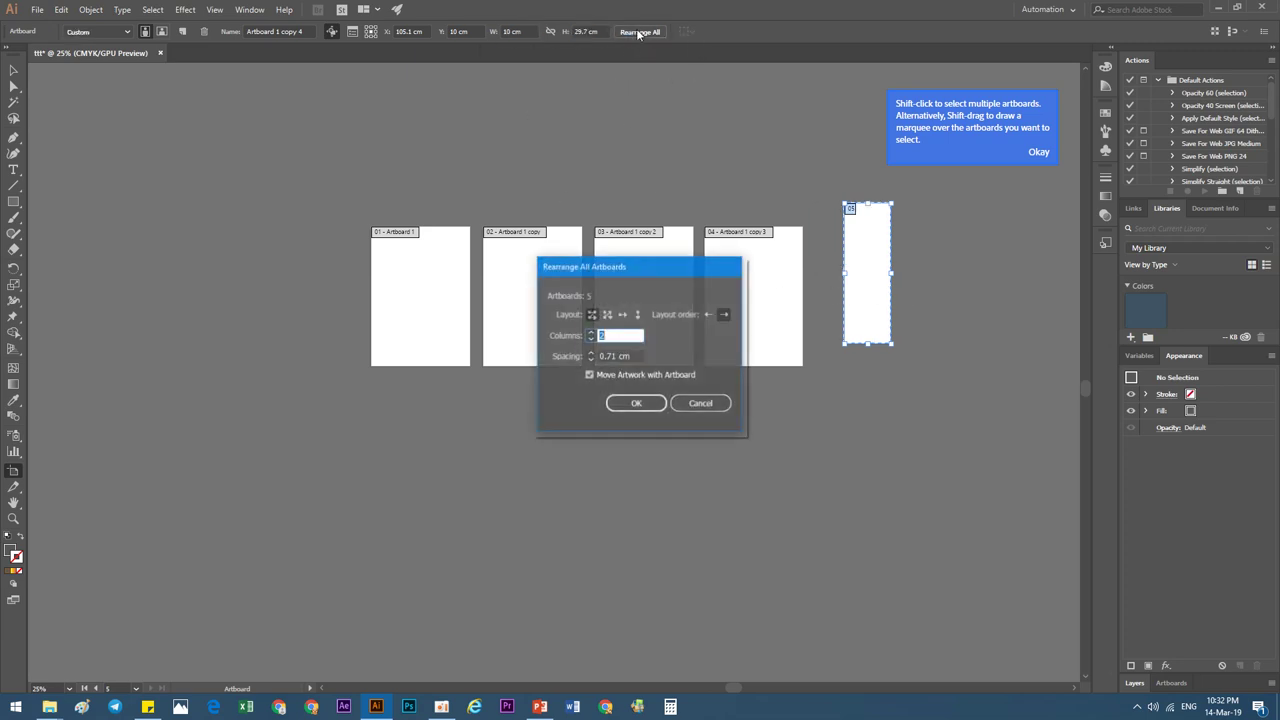
{"action": "left_click", "coordinate": [640, 401]}
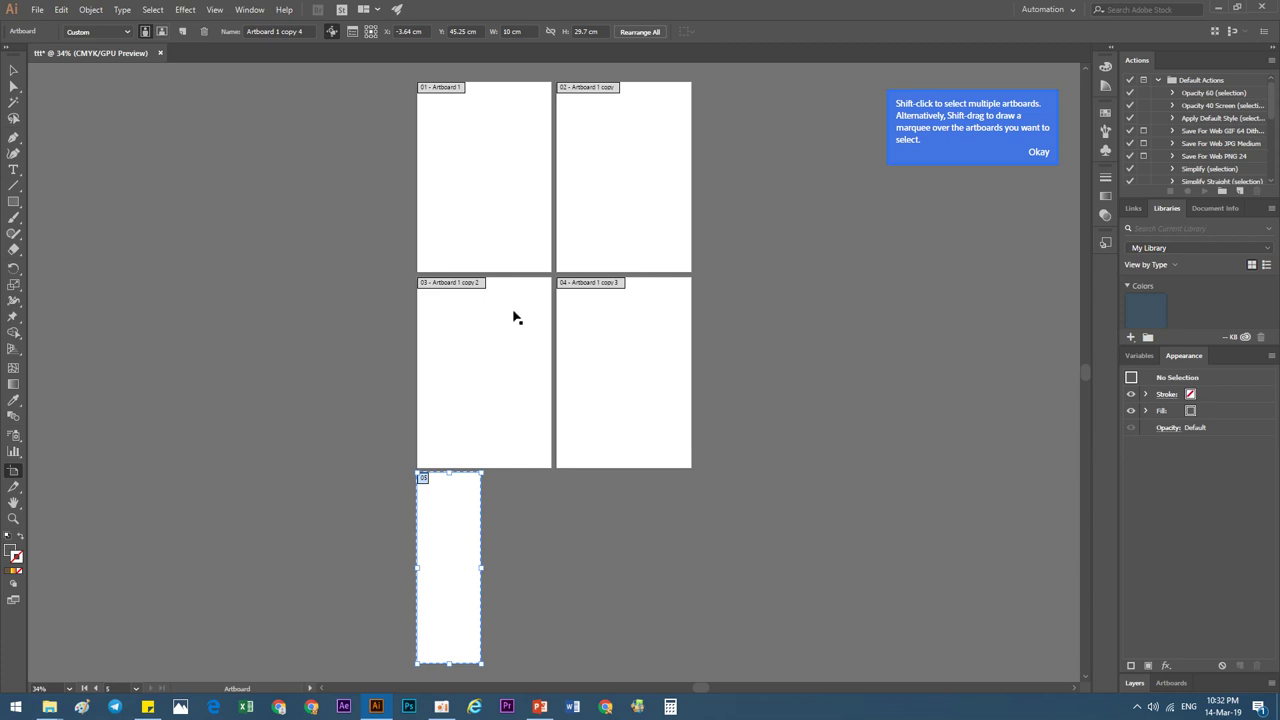
{"action": "key", "text": "c"}
{"action": "scroll", "coordinate": [522, 305], "scroll_direction": "down", "scroll_amount": 1}
{"action": "scroll", "coordinate": [525, 290], "scroll_direction": "down", "scroll_amount": 1}
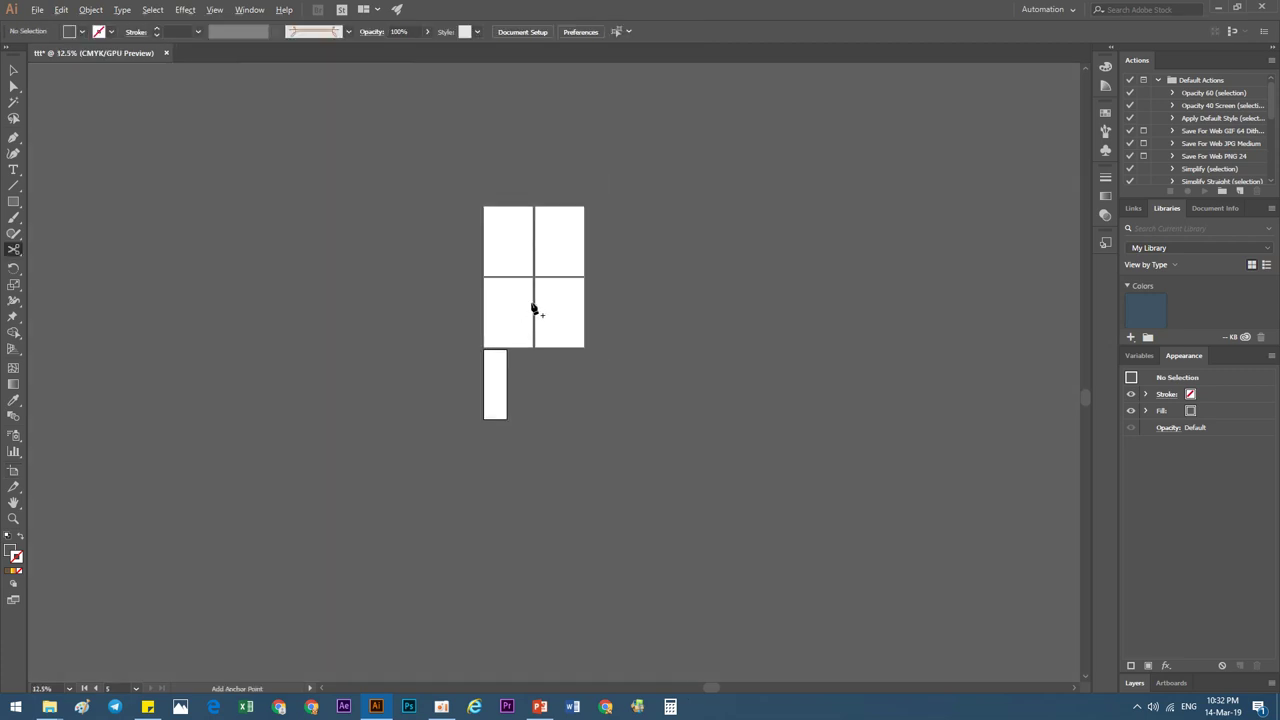
{"action": "scroll", "coordinate": [540, 290], "scroll_direction": "up", "scroll_amount": 2}
{"action": "left_click", "coordinate": [14, 70]}
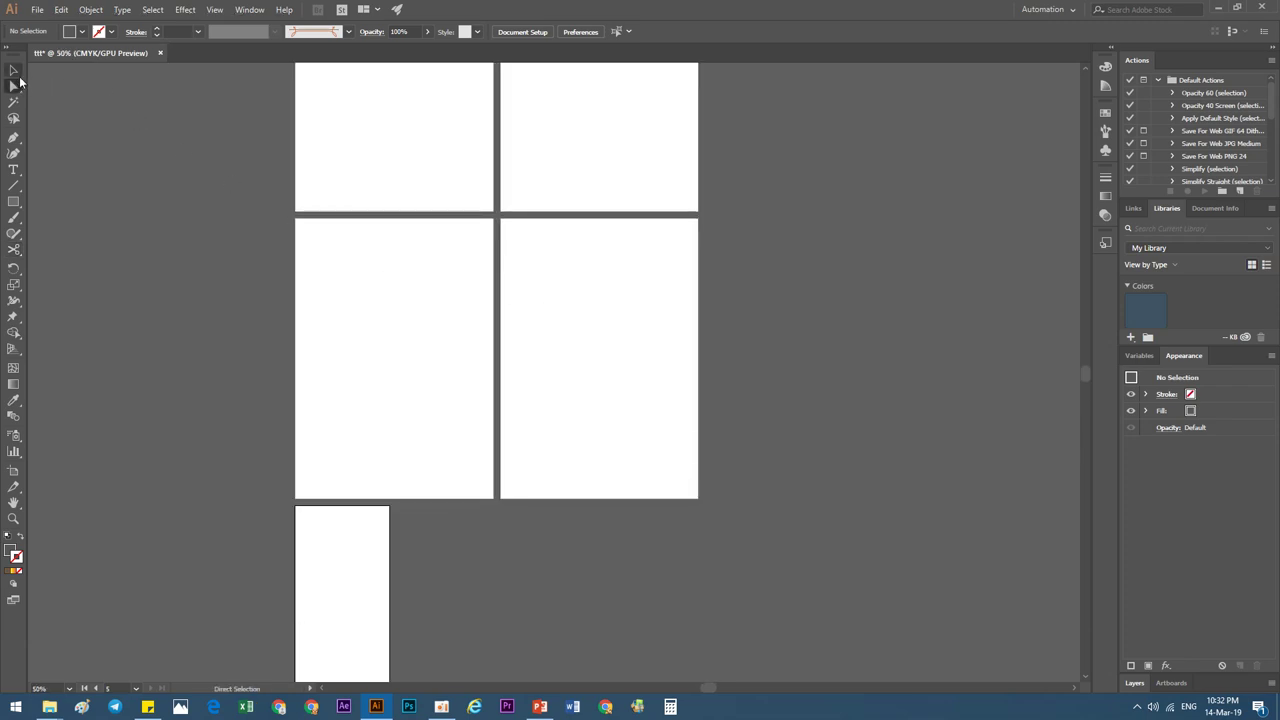
{"action": "scroll", "coordinate": [429, 274], "scroll_direction": "down", "scroll_amount": 1}
{"action": "scroll", "coordinate": [331, 334], "scroll_direction": "down", "scroll_amount": 1}
{"action": "scroll", "coordinate": [420, 345], "scroll_direction": "left", "scroll_amount": 2}
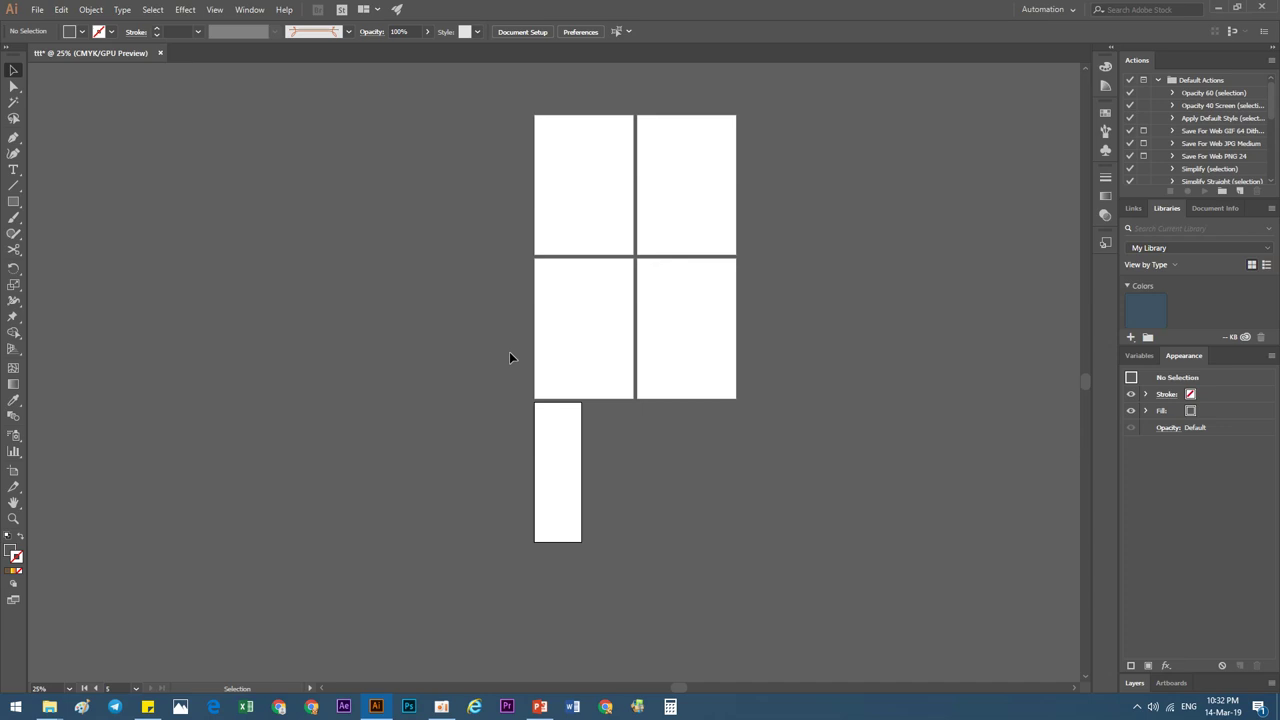
{"action": "scroll", "coordinate": [600, 190], "scroll_direction": "up", "scroll_amount": 1}
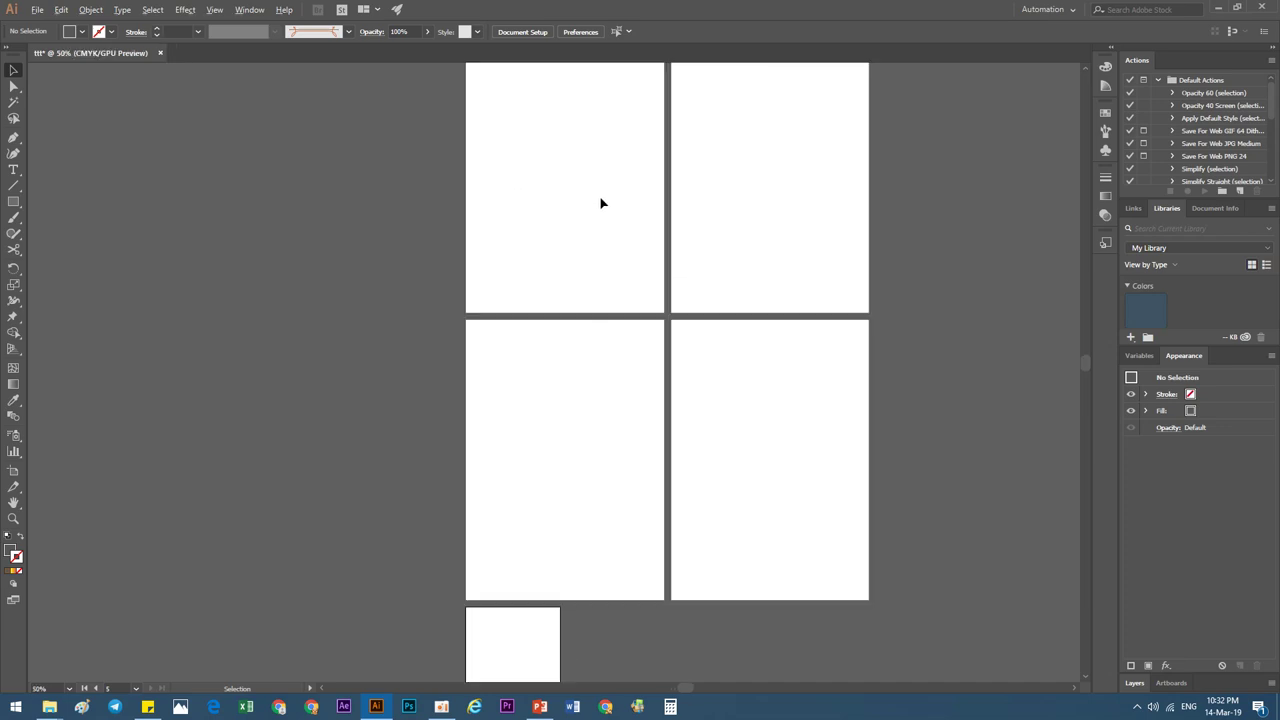
{"action": "scroll", "coordinate": [590, 210], "scroll_direction": "down", "scroll_amount": 2}
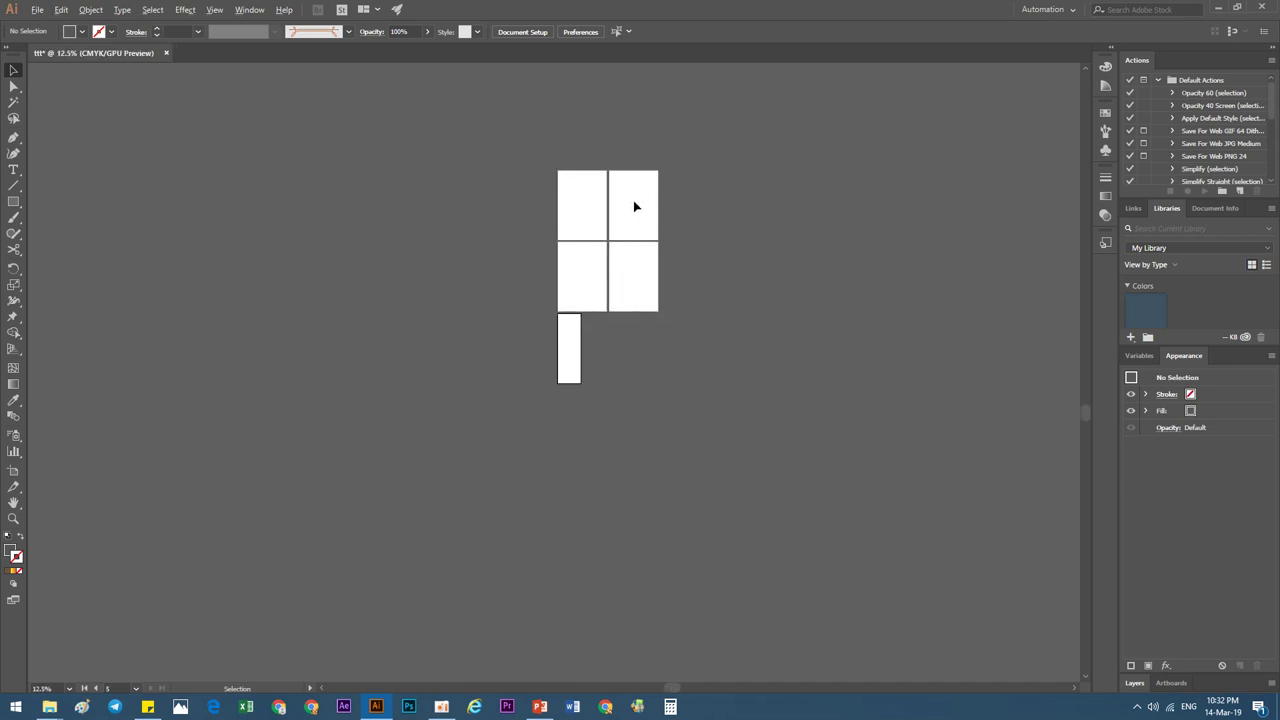
{"action": "scroll", "coordinate": [600, 208], "scroll_direction": "up", "scroll_amount": 2}
{"action": "scroll", "coordinate": [545, 212], "scroll_direction": "up", "scroll_amount": 3}
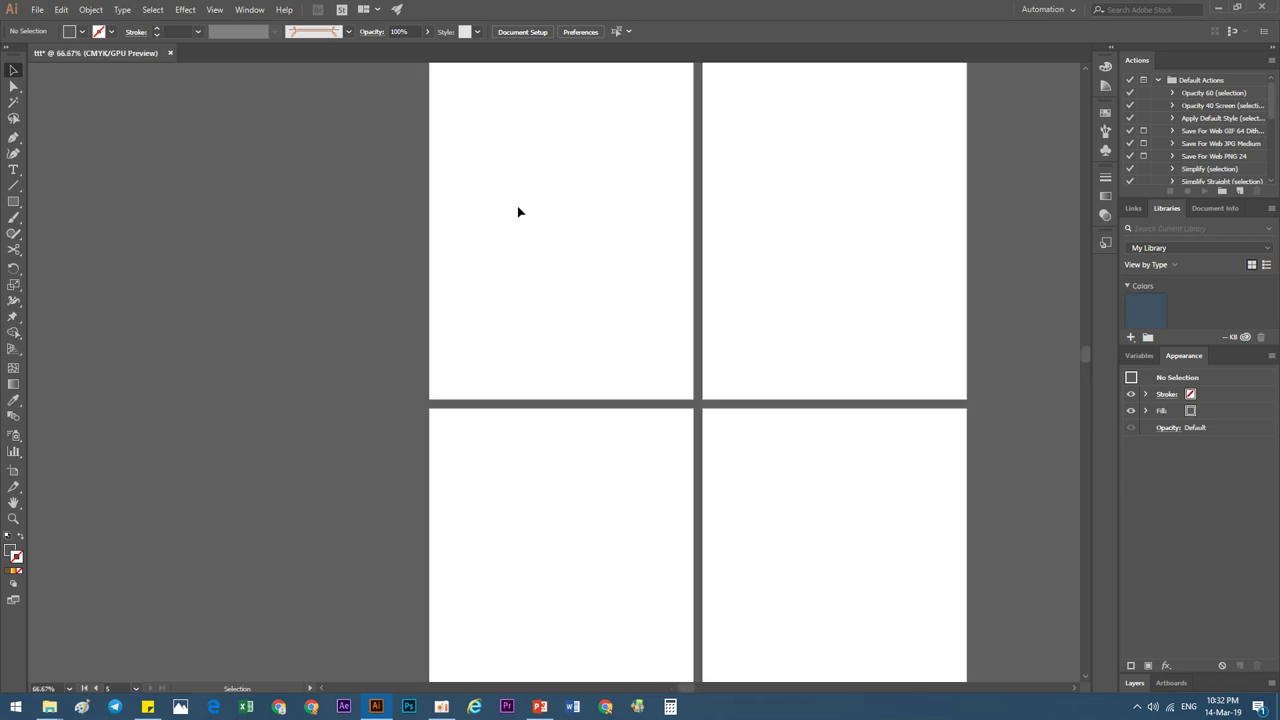
{"action": "left_click", "coordinate": [13, 470]}
{"action": "scroll", "coordinate": [499, 262], "scroll_direction": "down", "scroll_amount": 4}
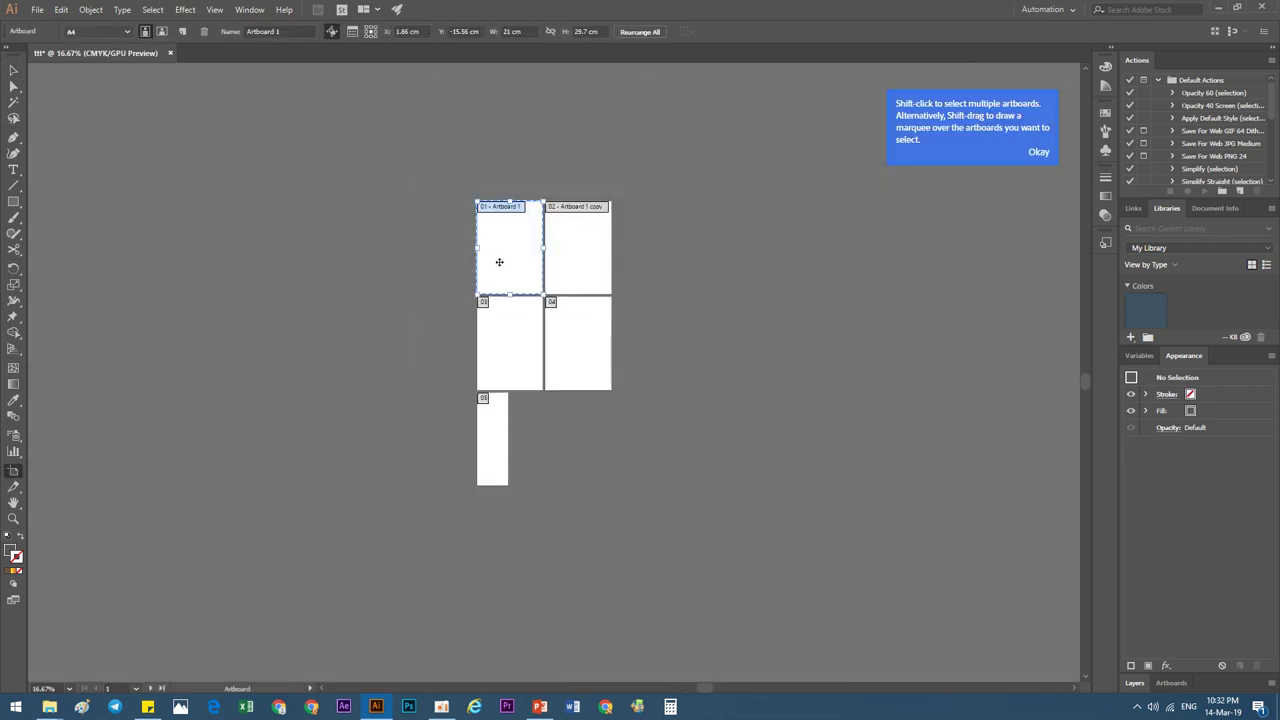
{"action": "scroll", "coordinate": [499, 262], "scroll_direction": "up", "scroll_amount": 1}
{"action": "left_click", "coordinate": [608, 279]}
{"action": "left_click", "coordinate": [602, 422]}
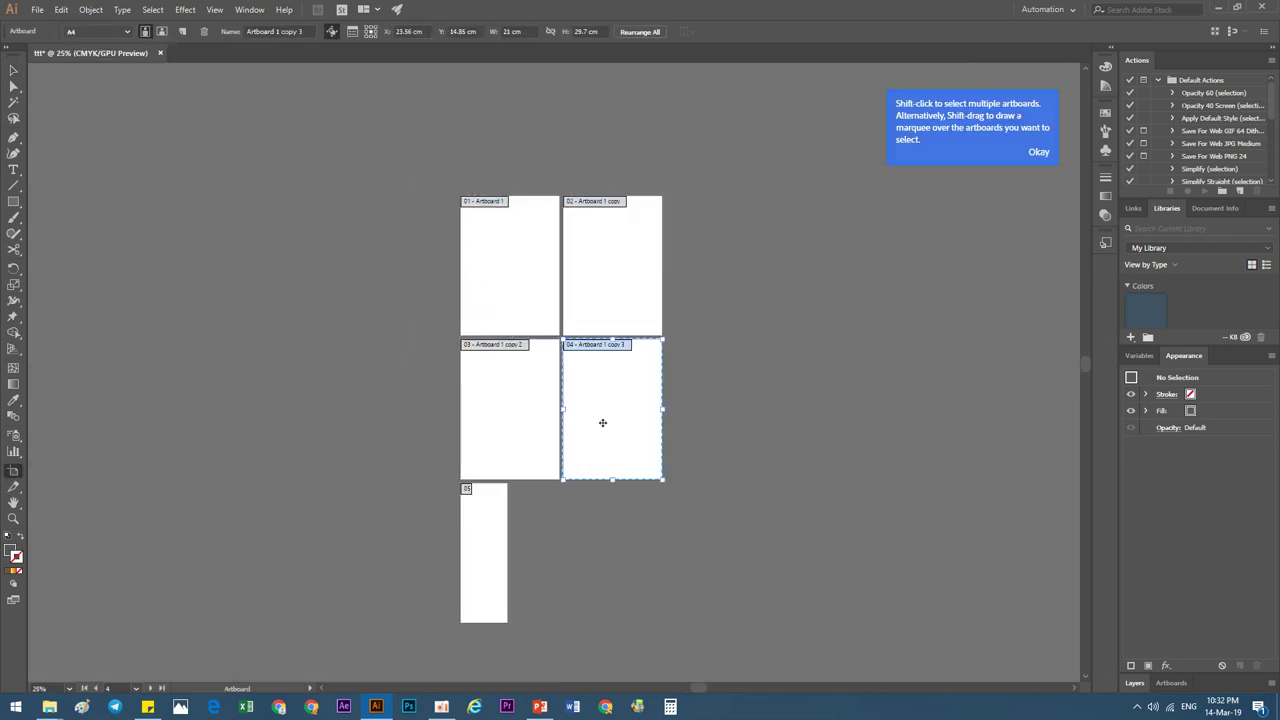
{"action": "left_click", "coordinate": [510, 414]}
{"action": "left_click", "coordinate": [517, 271]}
{"action": "left_click", "coordinate": [603, 251]}
{"action": "left_click", "coordinate": [568, 345]}
{"action": "left_click", "coordinate": [629, 249]}
{"action": "left_click", "coordinate": [580, 397]}
{"action": "left_click", "coordinate": [503, 386]}
{"action": "left_click", "coordinate": [506, 273]}
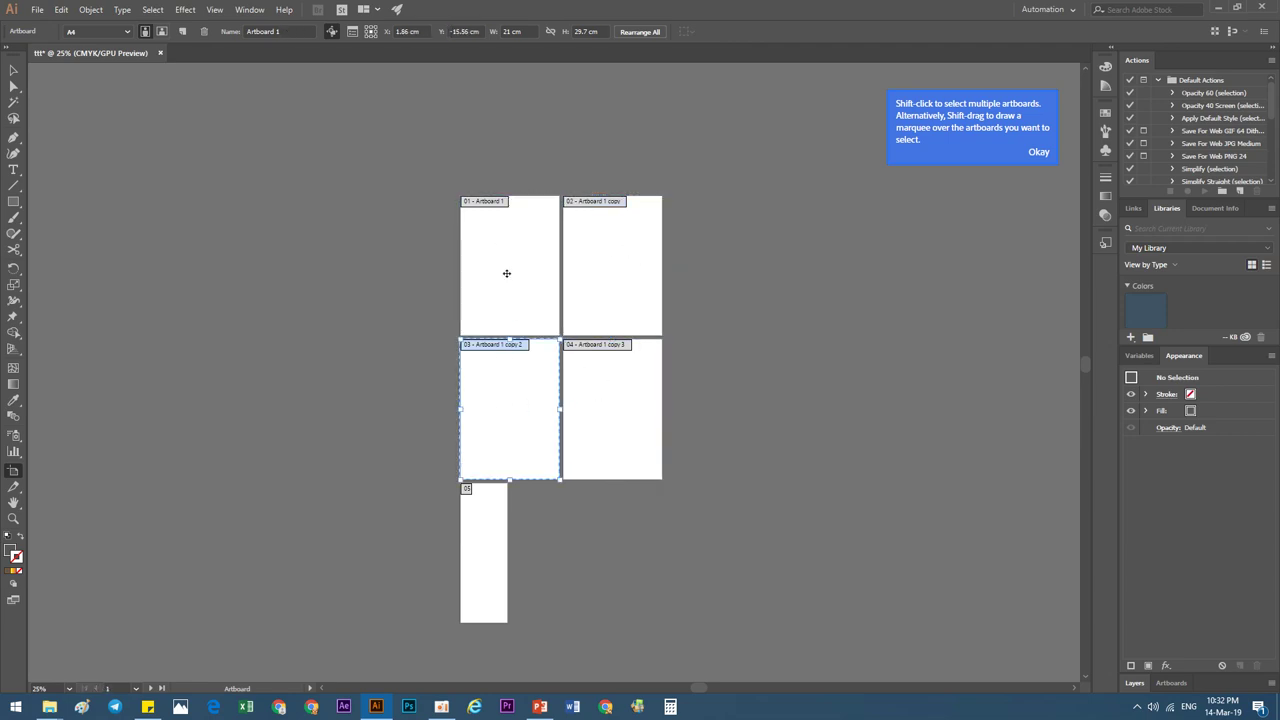
{"action": "left_click", "coordinate": [645, 268]}
{"action": "left_click", "coordinate": [594, 406]}
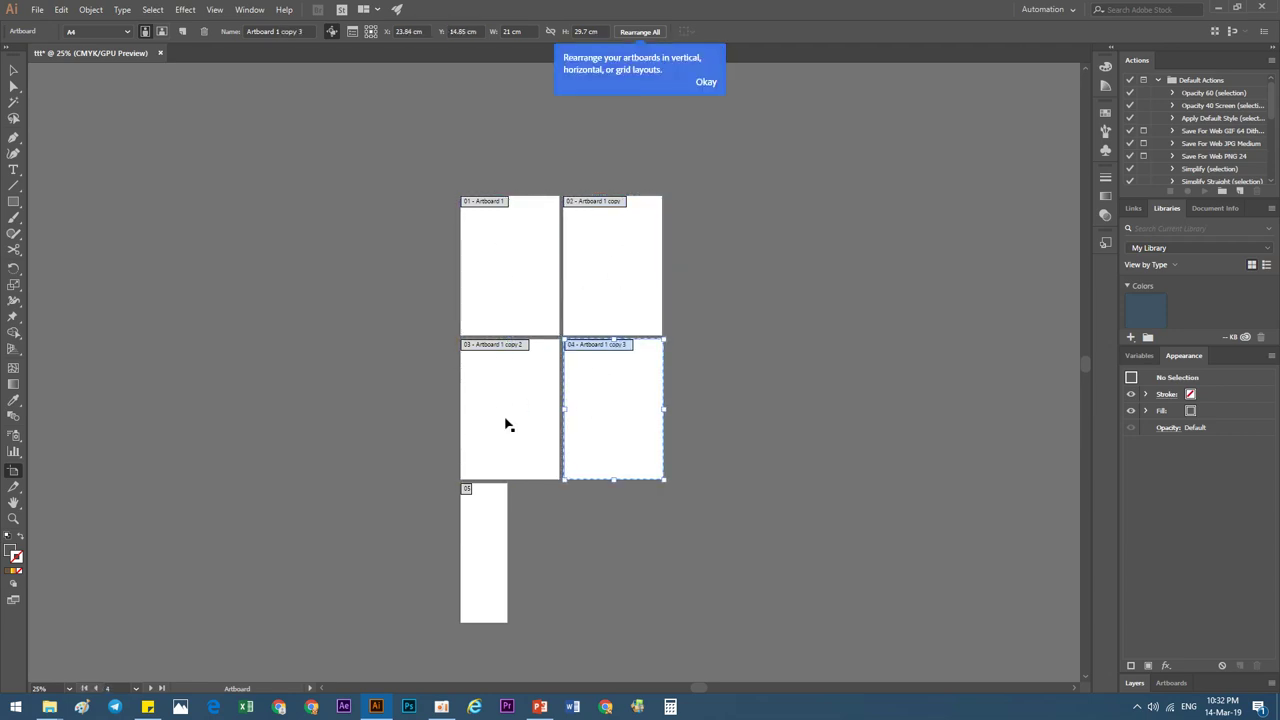